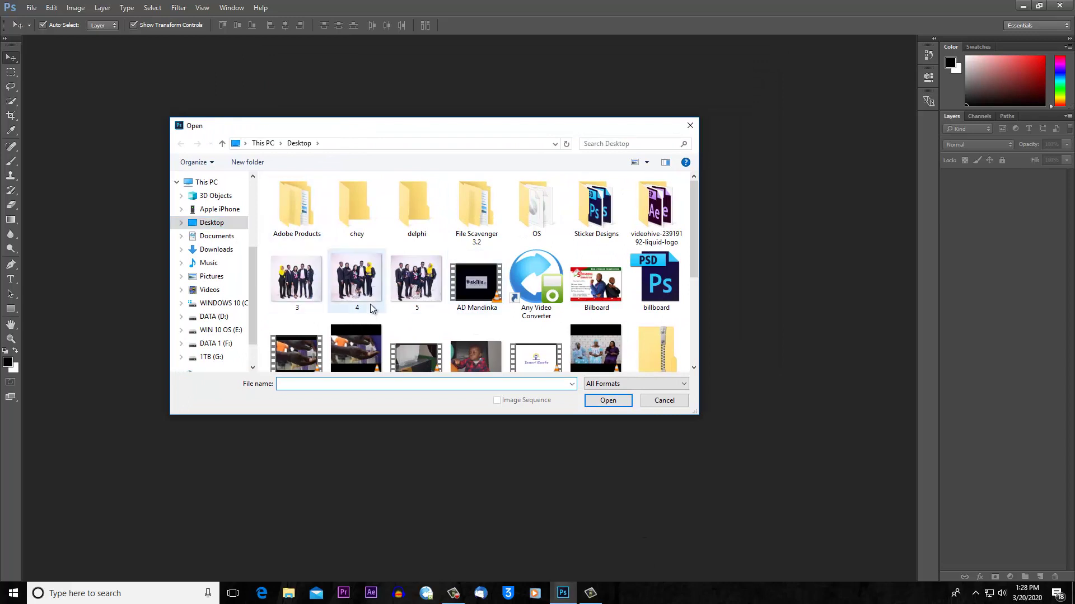
# Open the photo DSC_0591 from the Desktop.
pyautogui.scroll(-3, 495, 283)
pyautogui.scroll(2, 496, 283)
pyautogui.click(495, 284)
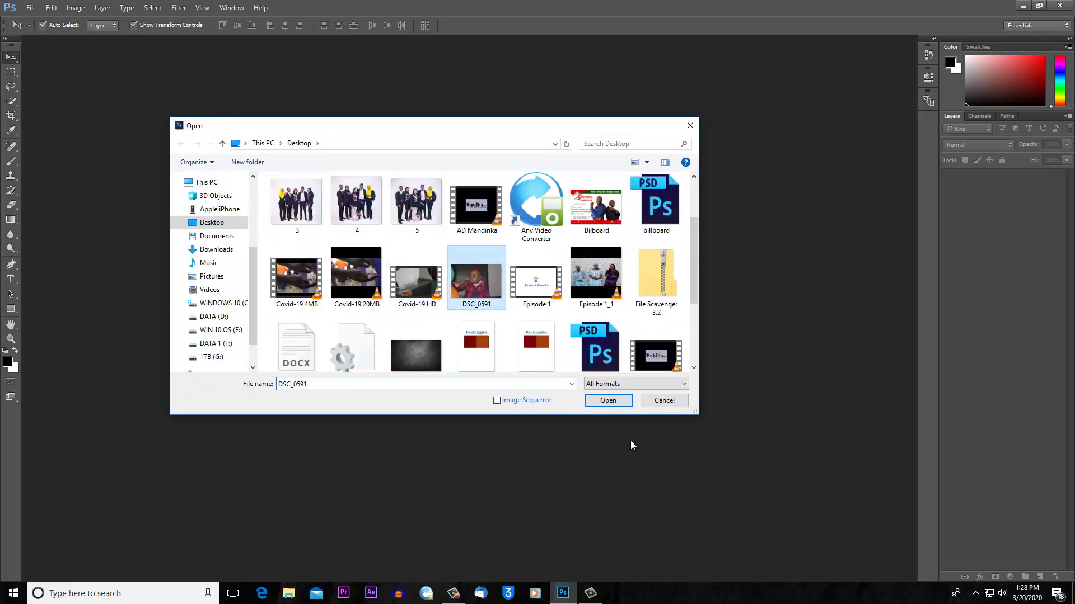
pyautogui.click(608, 400)
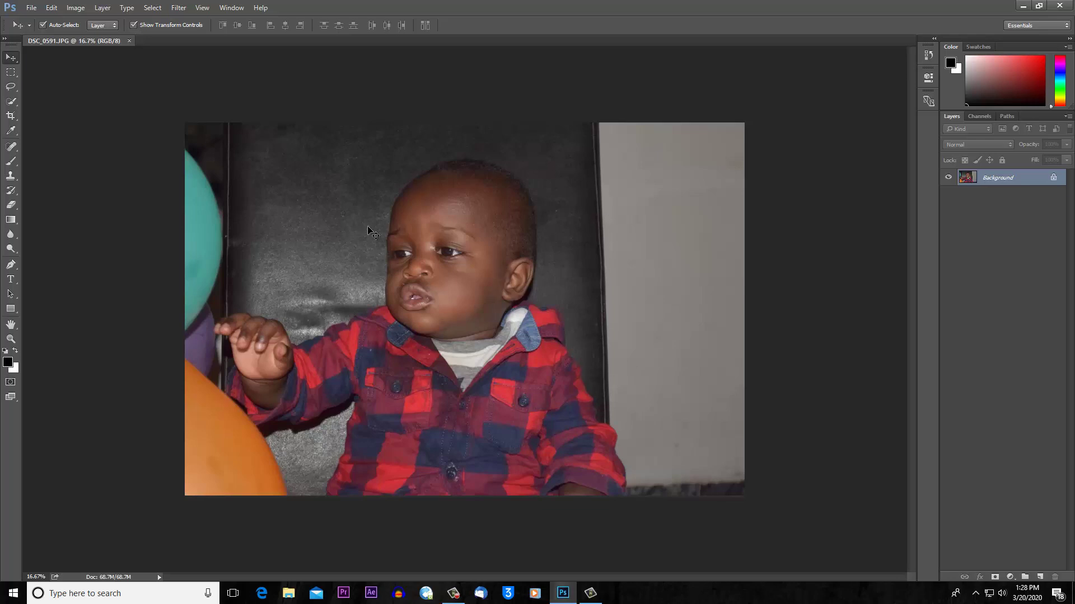
pyautogui.click(11, 87)
pyautogui.click(14, 87)
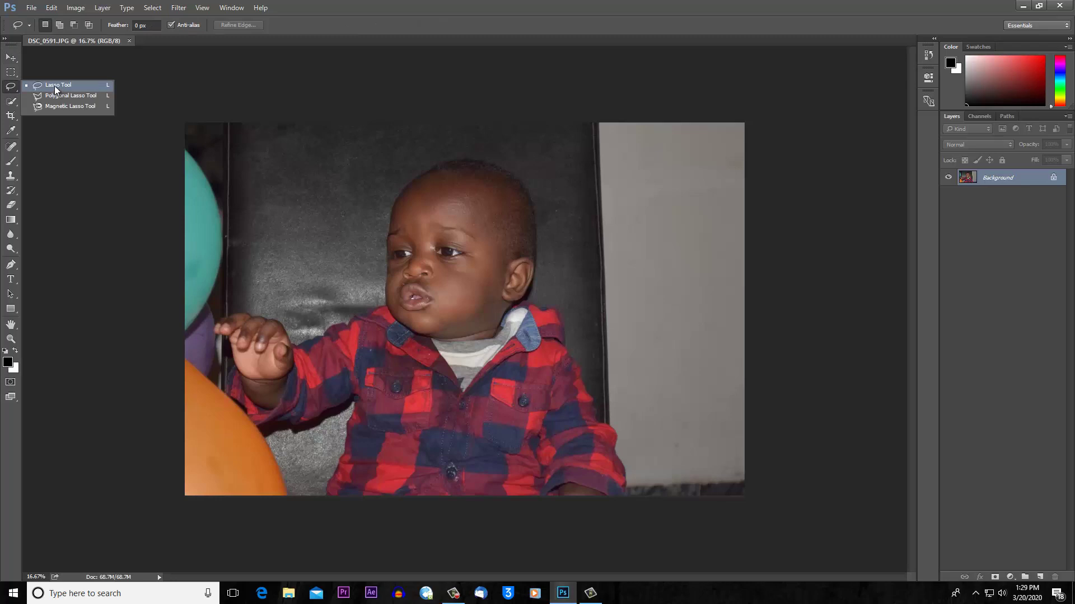
pyautogui.click(54, 86)
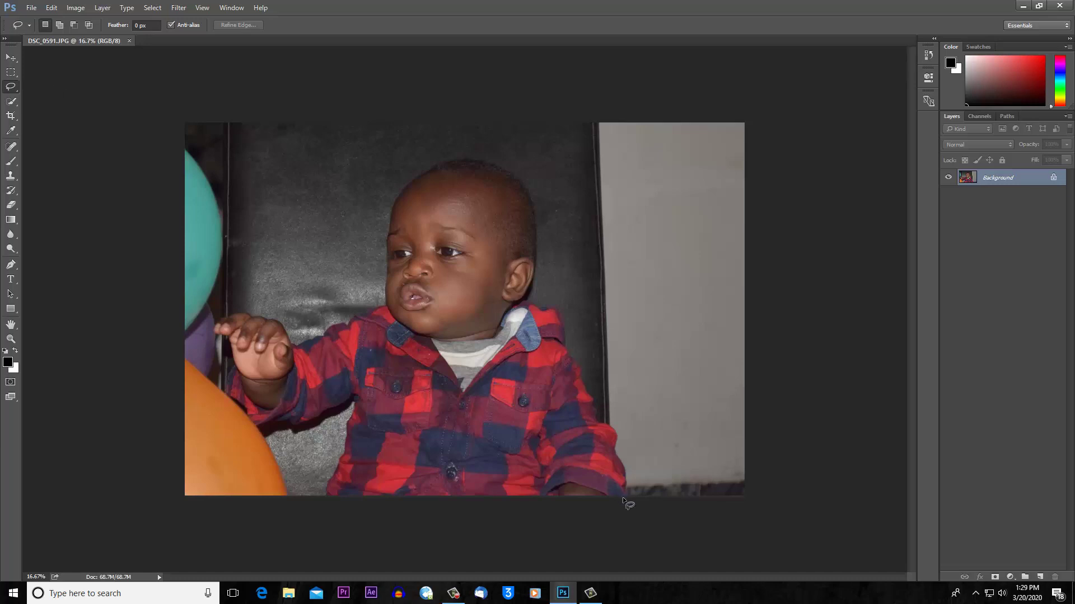
pyautogui.moveTo(622, 497); pyautogui.dragTo(626, 479)
pyautogui.moveTo(595, 404); pyautogui.dragTo(696, 518)
pyautogui.click(696, 518)
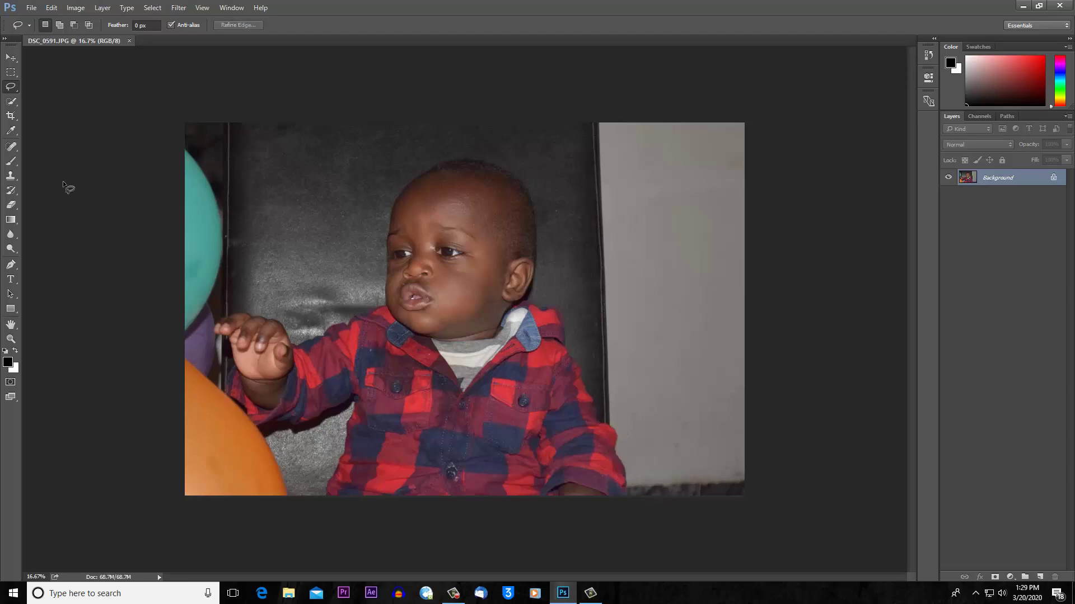
pyautogui.click(11, 86)
pyautogui.click(11, 91)
# Activate the Quick Selection tool and set its brush size to 496 px.
pyautogui.click(11, 101)
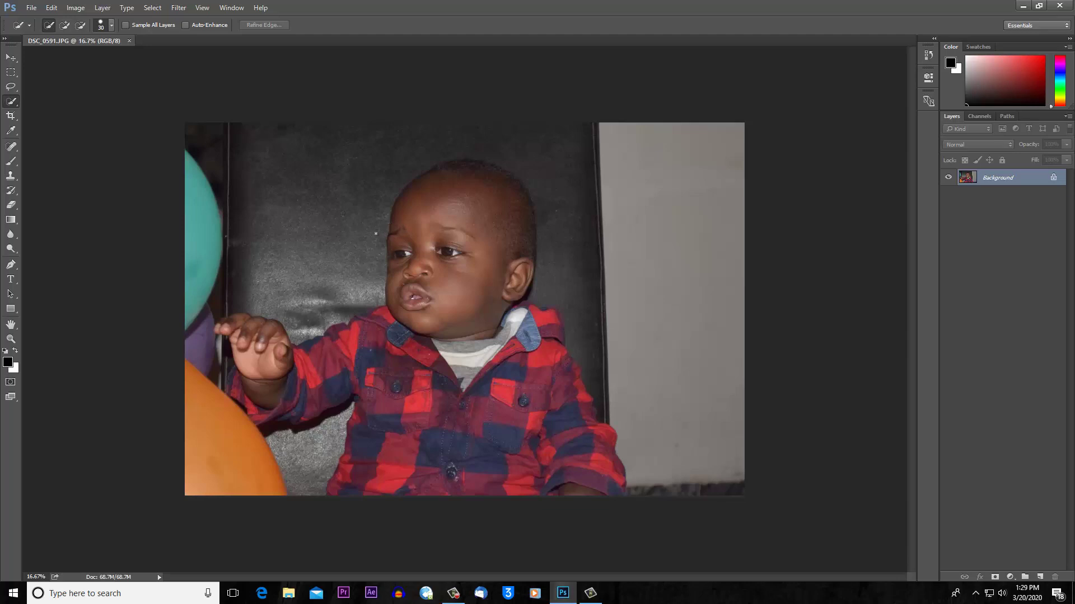
pyautogui.click(110, 25)
pyautogui.moveTo(84, 58); pyautogui.dragTo(148, 56)
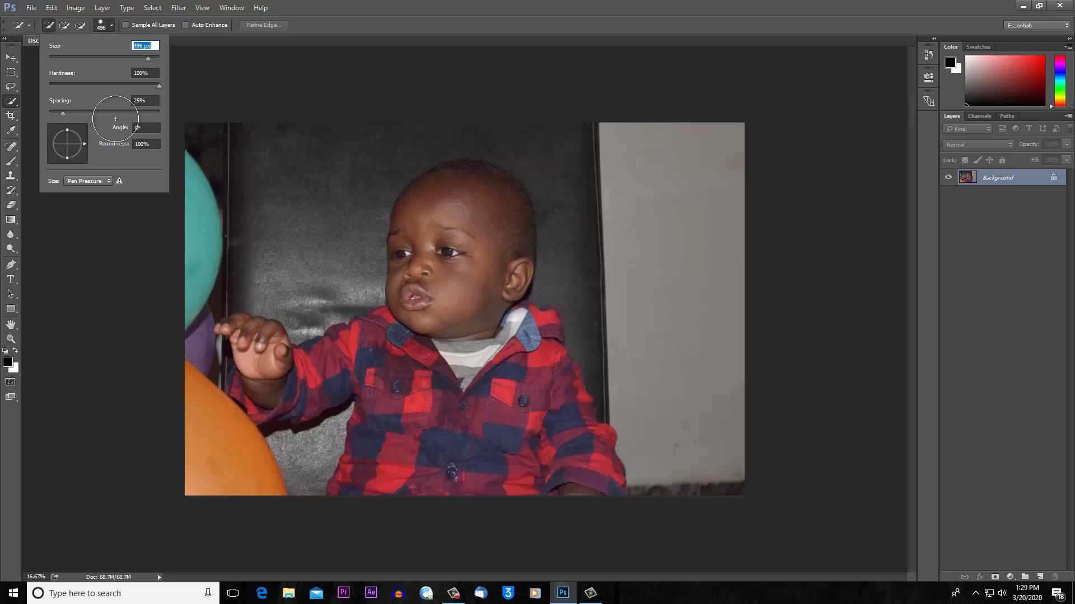
pyautogui.click(11, 57)
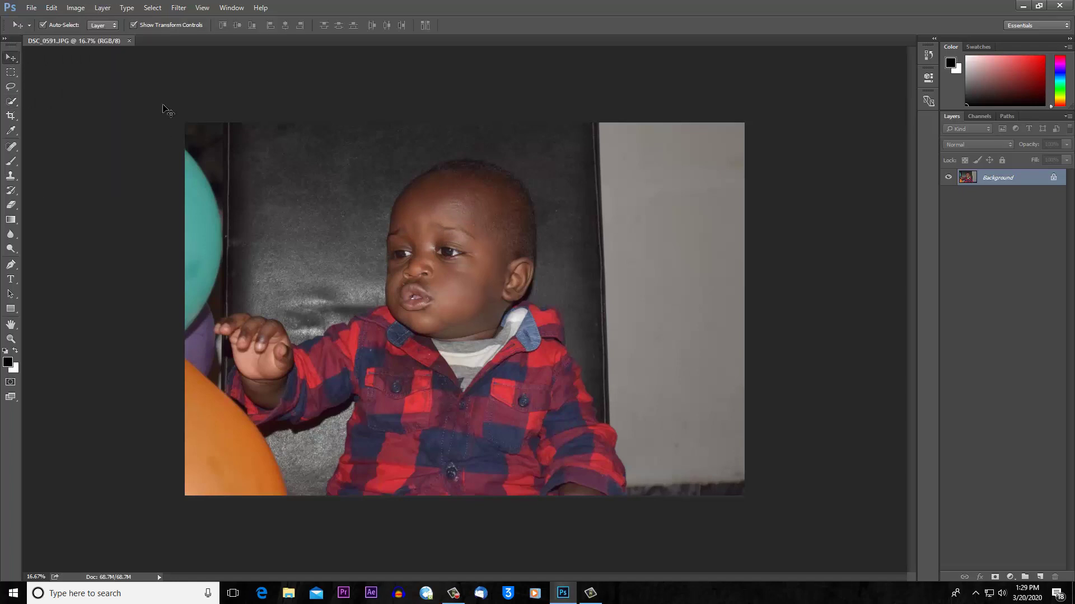
pyautogui.click(11, 105)
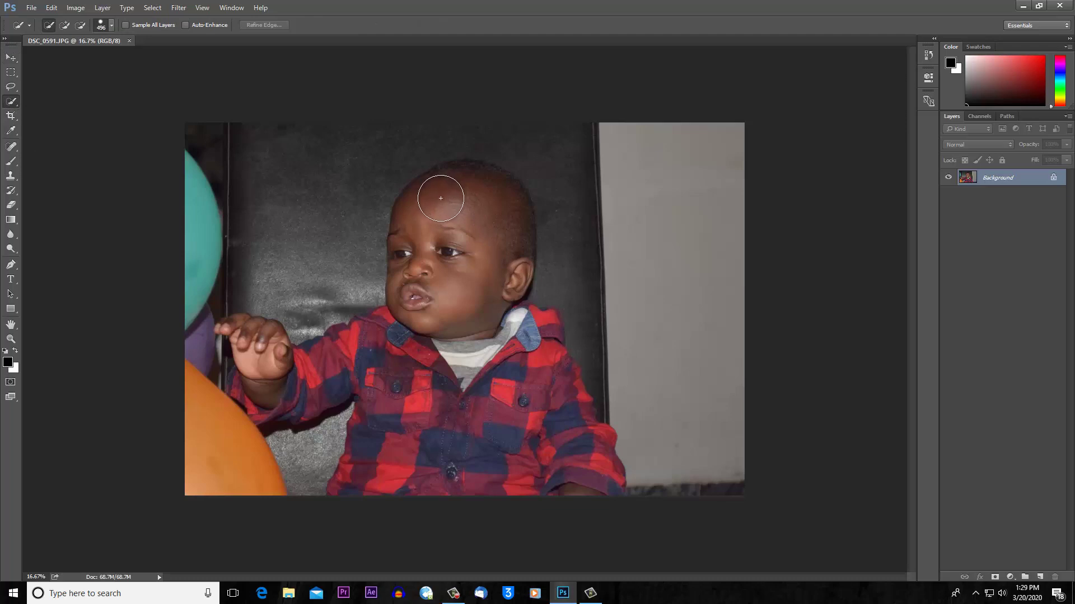
# Paint a quick selection over the child's head, shirt and sleeves.
pyautogui.moveTo(425, 201)
pyautogui.mouseDown()
pyautogui.moveTo(468, 211)
pyautogui.moveTo(475, 192)
pyautogui.moveTo(539, 164)
pyautogui.moveTo(535, 416)
pyautogui.mouseUp()
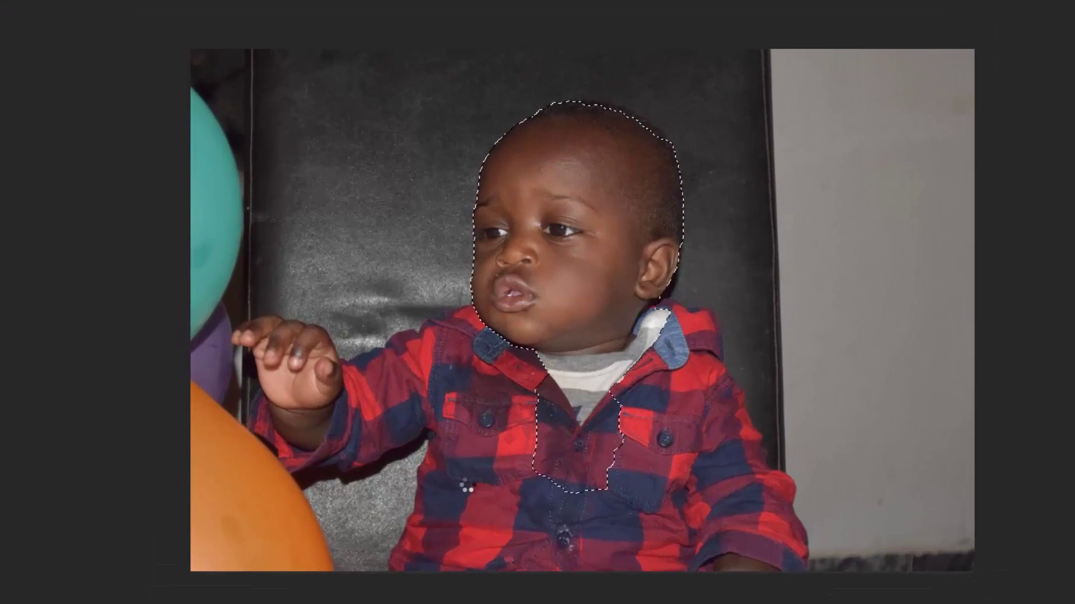
pyautogui.moveTo(468, 487)
pyautogui.mouseDown()
pyautogui.moveTo(452, 390)
pyautogui.moveTo(504, 523)
pyautogui.moveTo(550, 519)
pyautogui.moveTo(546, 436)
pyautogui.moveTo(622, 474)
pyautogui.moveTo(668, 480)
pyautogui.moveTo(649, 434)
pyautogui.moveTo(722, 460)
pyautogui.mouseUp()
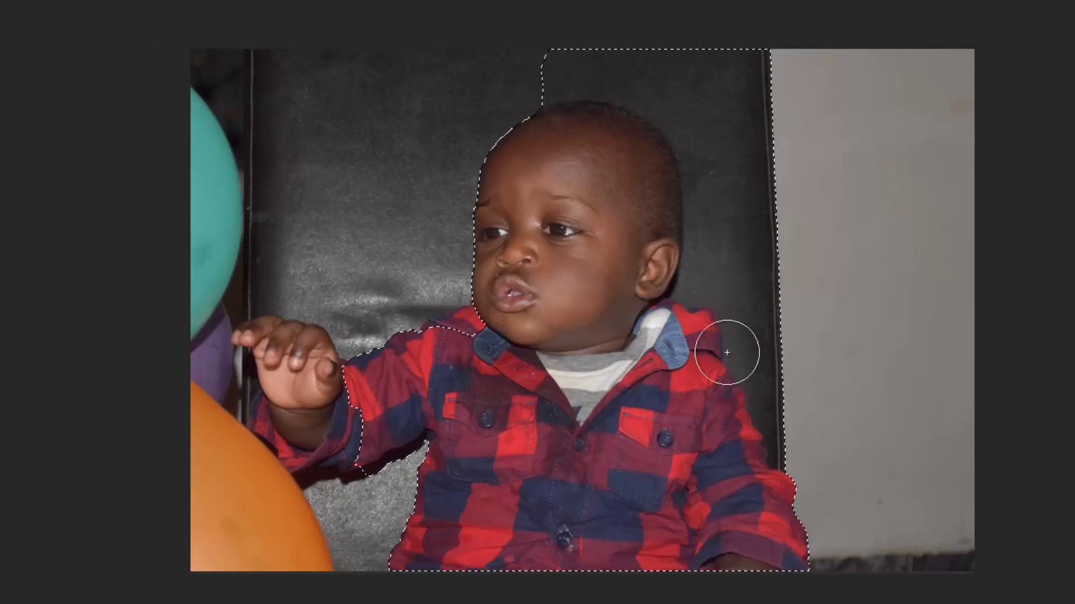
pyautogui.press('v')
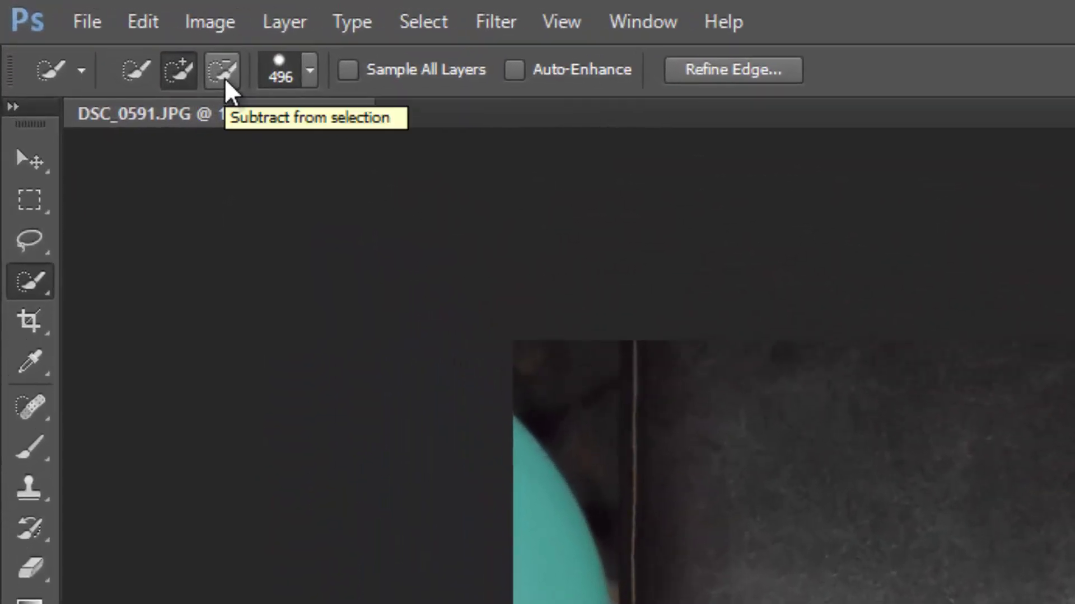
# Subtract the dark backrest above the child's head and beside the head, shoulder and arm from the selection.
pyautogui.click(224, 76)
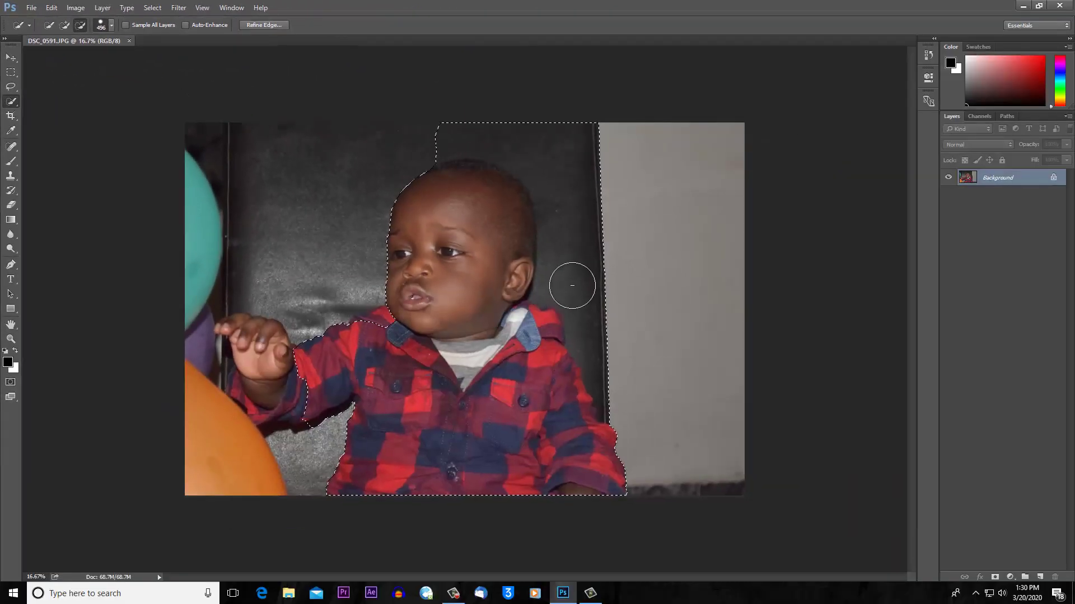
pyautogui.moveTo(572, 285)
pyautogui.mouseDown()
pyautogui.moveTo(597, 275)
pyautogui.moveTo(583, 259)
pyautogui.moveTo(576, 209)
pyautogui.moveTo(606, 236)
pyautogui.mouseUp()
pyautogui.moveTo(552, 136); pyautogui.dragTo(582, 115)
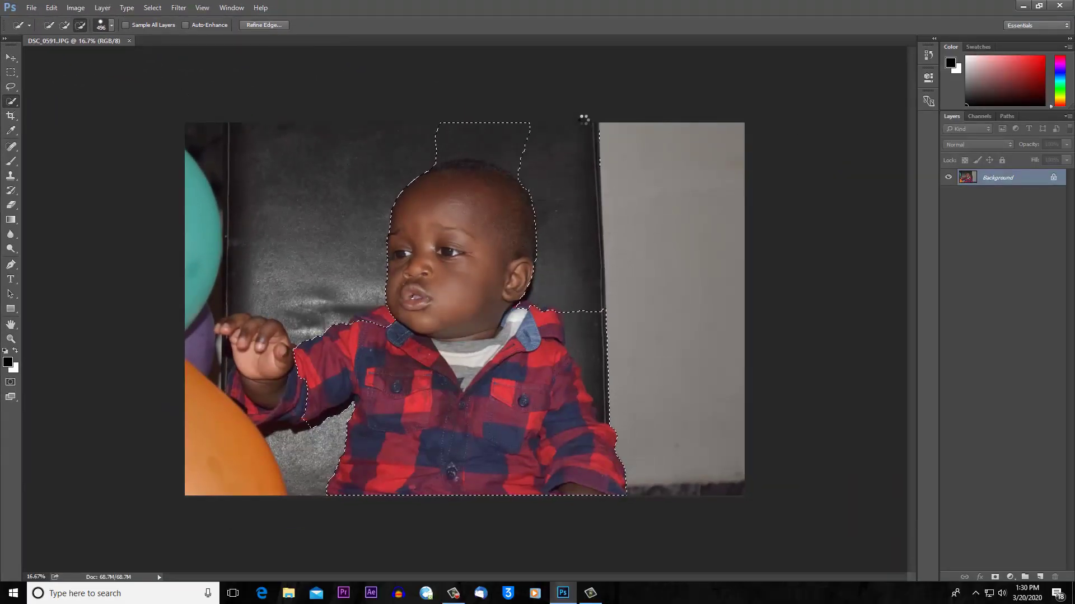
pyautogui.moveTo(502, 112); pyautogui.dragTo(504, 120)
pyautogui.click(436, 119)
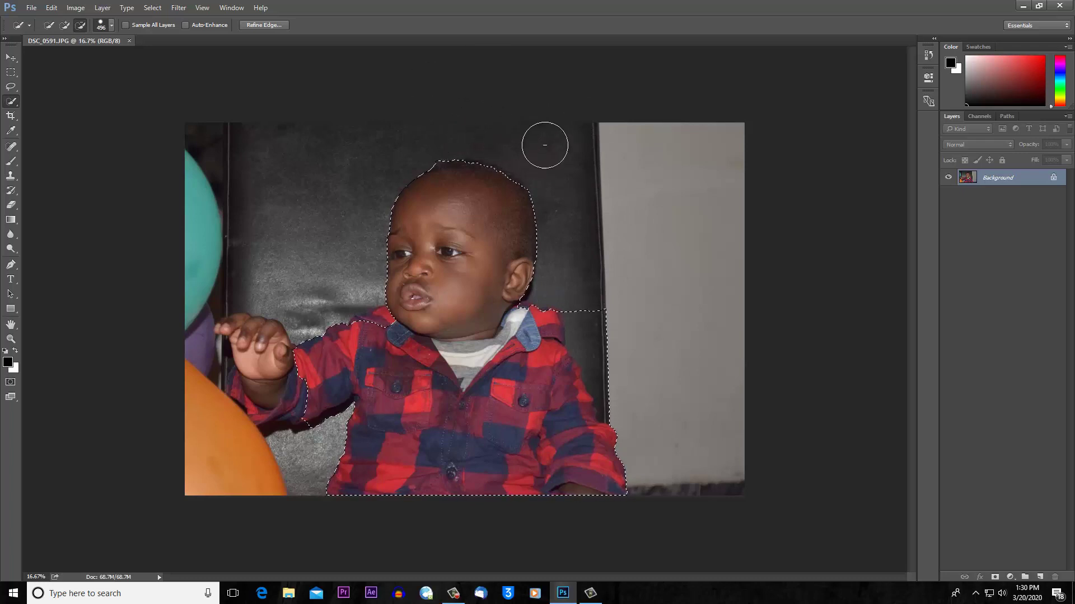
pyautogui.moveTo(614, 327); pyautogui.dragTo(660, 384)
pyautogui.click(614, 404)
pyautogui.click(622, 402)
# Reduce the selection brush to 151 px and add the child's raised hand and cuff to the selection.
pyautogui.click(111, 26)
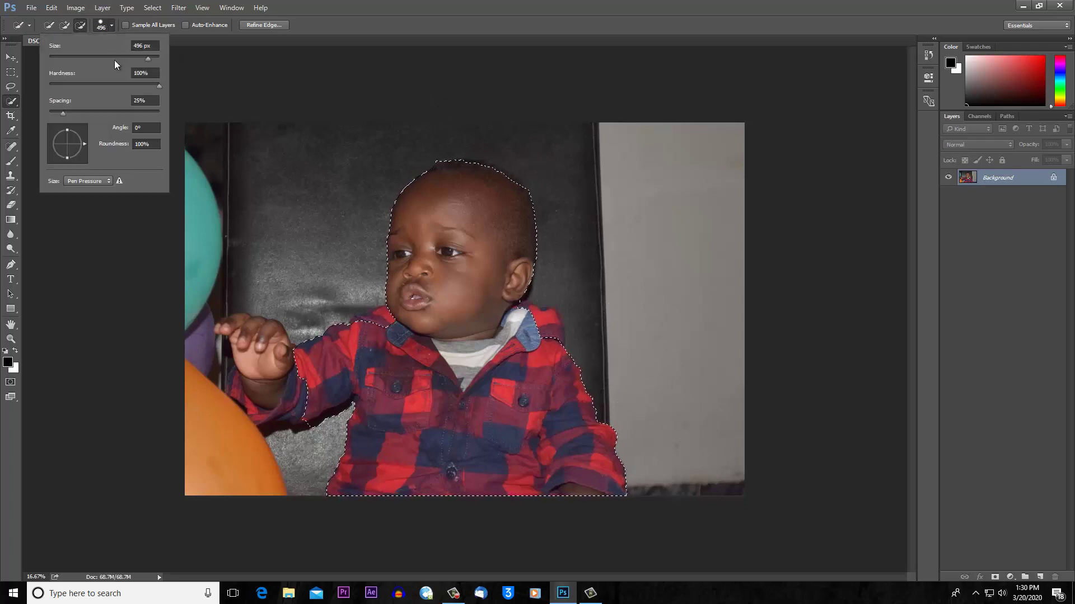
pyautogui.click(65, 27)
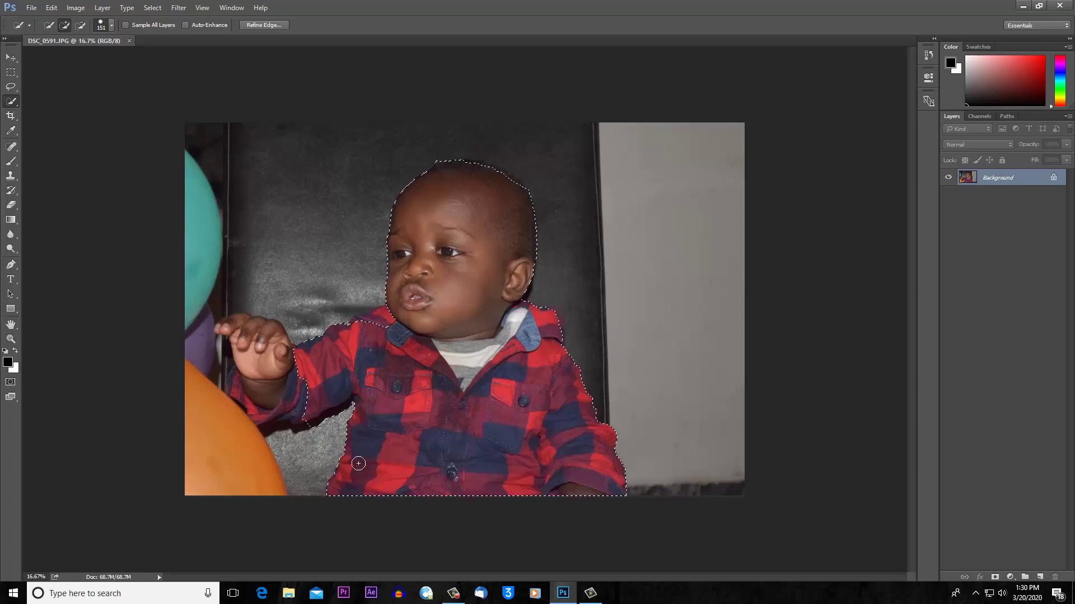
pyautogui.moveTo(258, 357)
pyautogui.mouseDown()
pyautogui.moveTo(231, 324)
pyautogui.moveTo(263, 361)
pyautogui.moveTo(249, 341)
pyautogui.moveTo(264, 392)
pyautogui.mouseUp()
# Subtract the excess background corner at the top of the child's hairline from the selection.
pyautogui.hotkey('ctrl', '+')
pyautogui.hotkey('ctrl', '+')
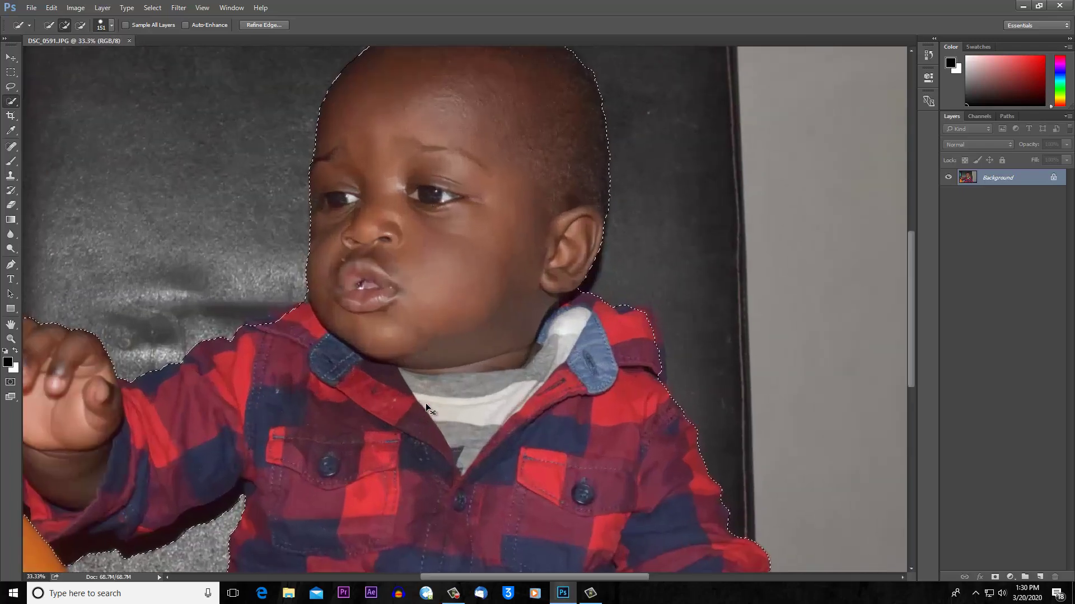
pyautogui.hotkey('ctrl', '+')
pyautogui.scroll(5, 427, 389)
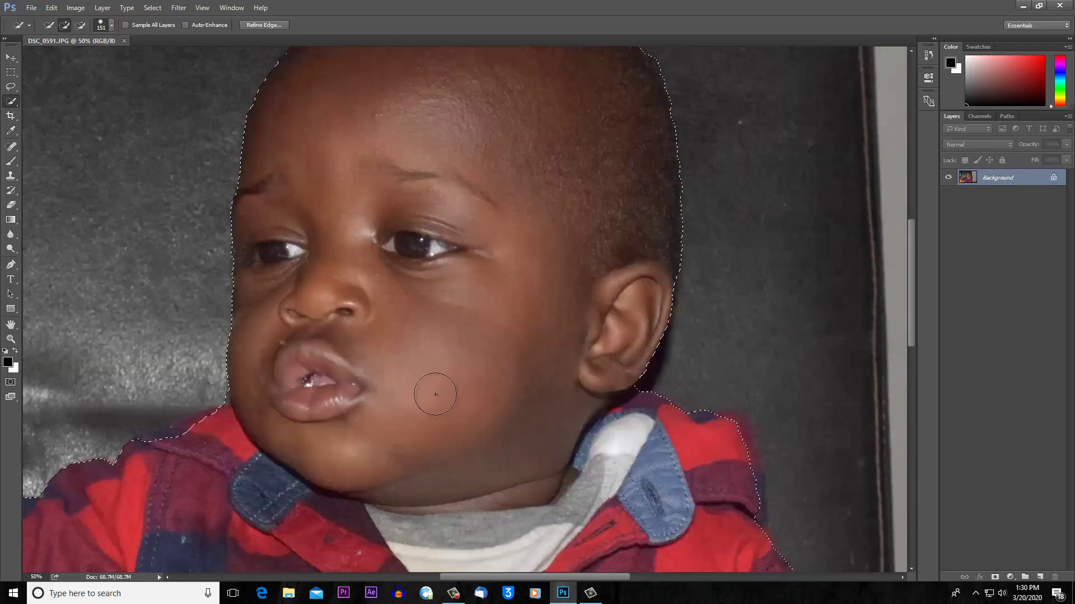
pyautogui.scroll(3, 439, 387)
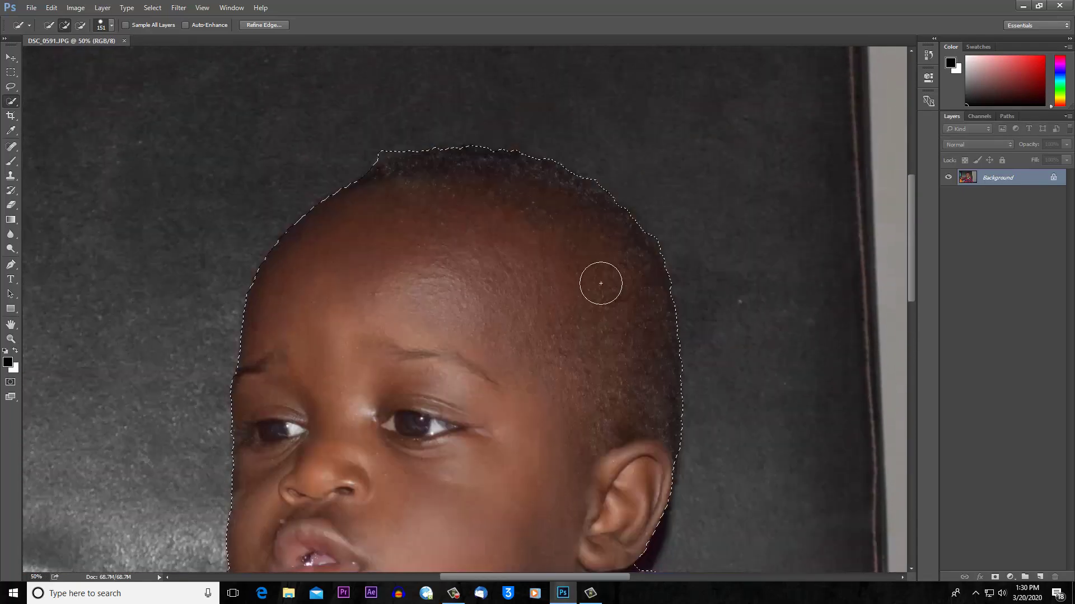
pyautogui.click(80, 25)
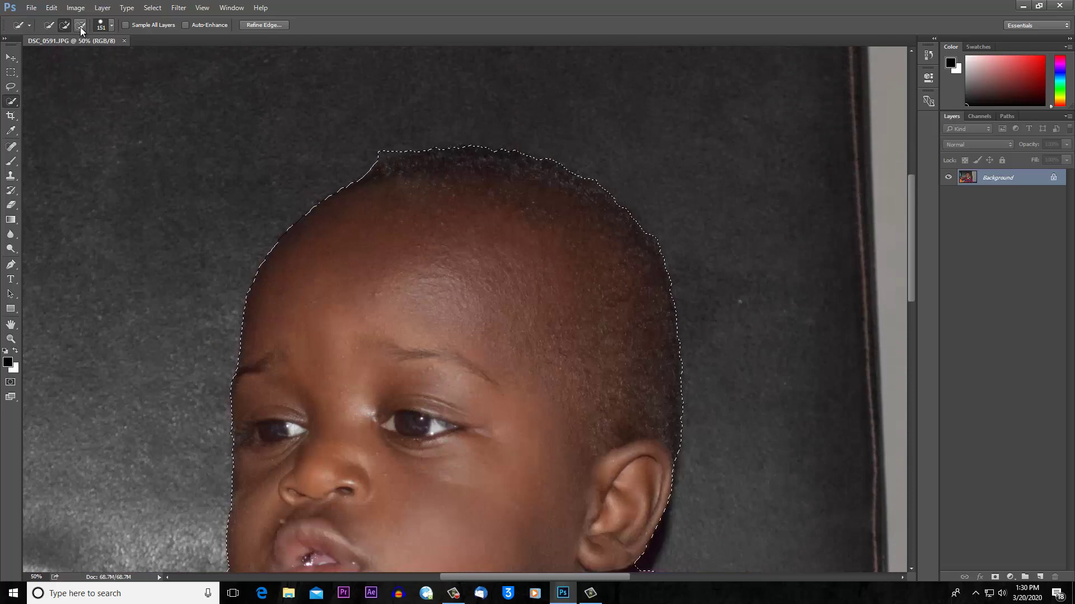
pyautogui.click(382, 140)
# Add the missing hood edge beside the child's chin to the selection and subtract the spilled background above it.
pyautogui.scroll(-2, 623, 259)
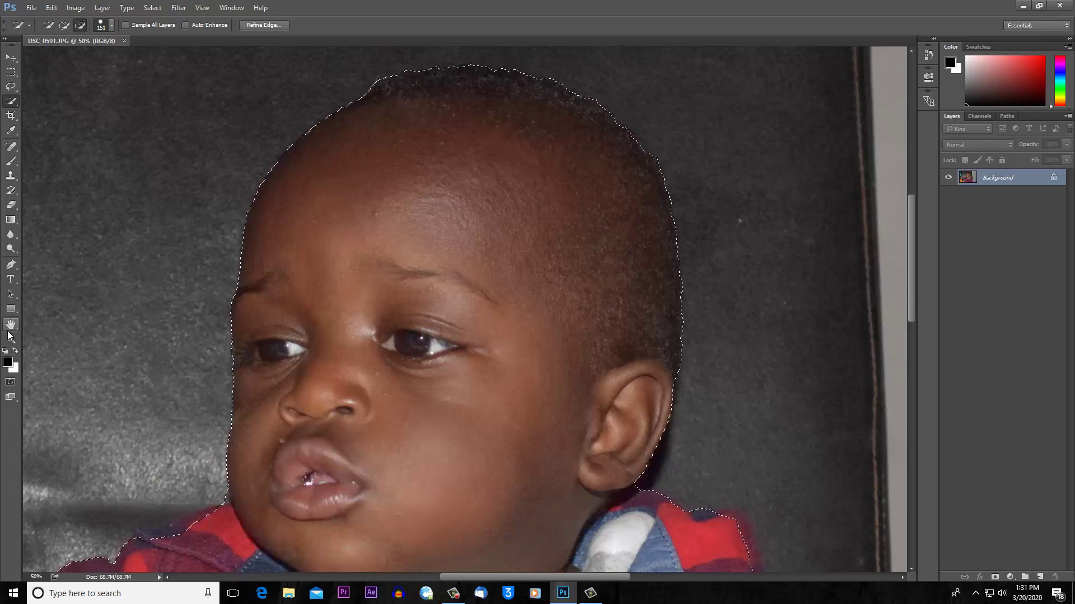
pyautogui.click(10, 325)
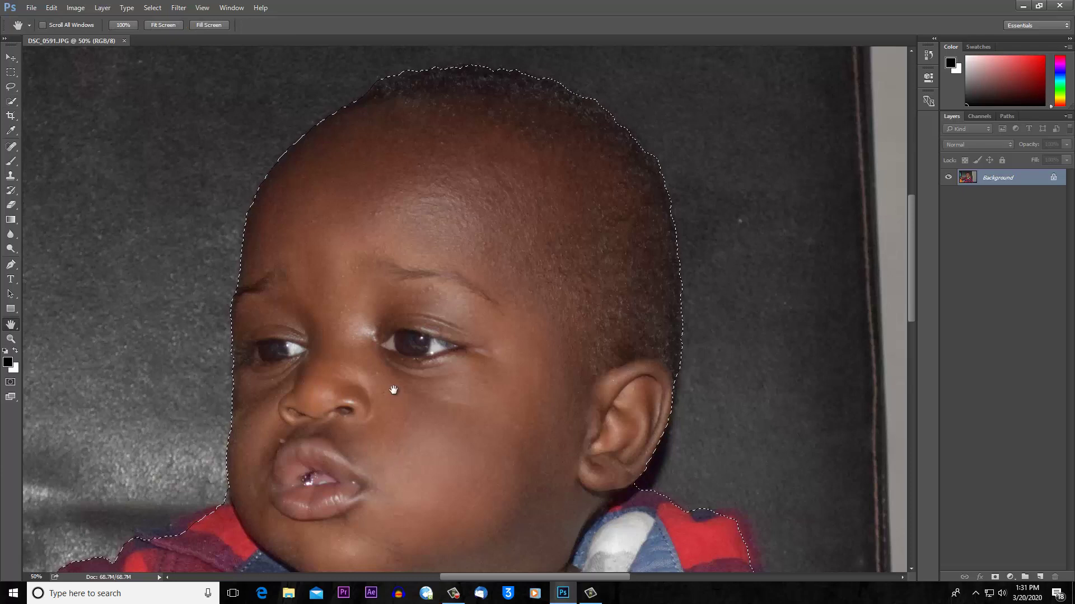
pyautogui.moveTo(413, 366); pyautogui.dragTo(498, 179)
pyautogui.moveTo(228, 395)
pyautogui.mouseDown()
pyautogui.moveTo(269, 391)
pyautogui.moveTo(275, 408)
pyautogui.moveTo(251, 408)
pyautogui.moveTo(216, 507)
pyautogui.mouseUp()
pyautogui.click(10, 101)
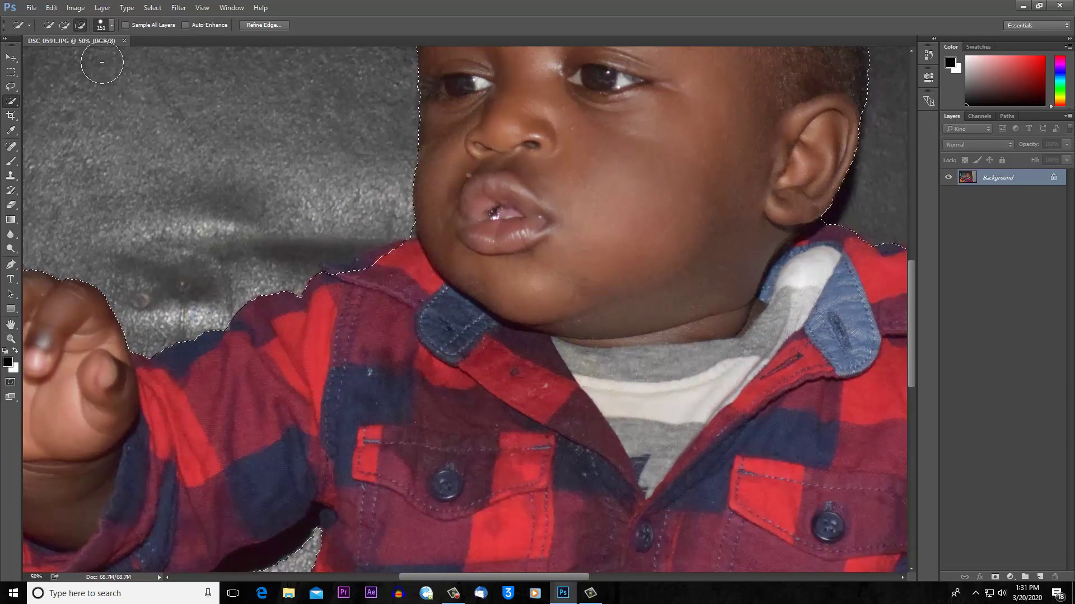
pyautogui.click(65, 24)
pyautogui.click(379, 262)
pyautogui.press('alt')
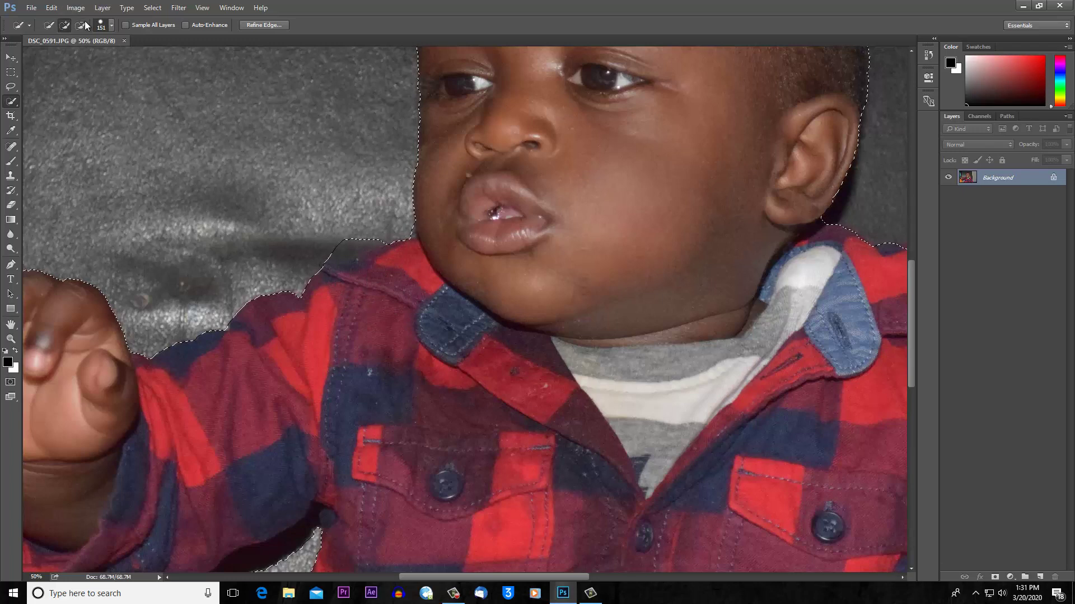
pyautogui.keyDown('alt'); pyautogui.click(342, 232); pyautogui.keyUp('alt')
pyautogui.keyDown('alt'); pyautogui.click(324, 238); pyautogui.keyUp('alt')
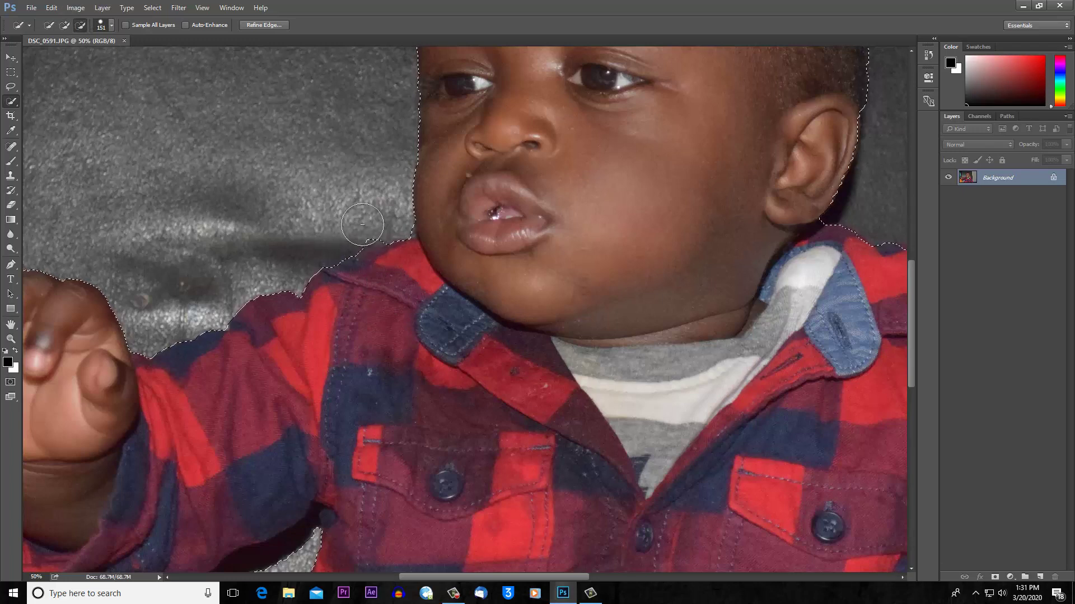
# Subtract the background strip beneath the fingers of the raised hand and keep the fingertips in the selection.
pyautogui.moveTo(460, 579); pyautogui.dragTo(430, 577)
pyautogui.scroll(-2, 187, 315)
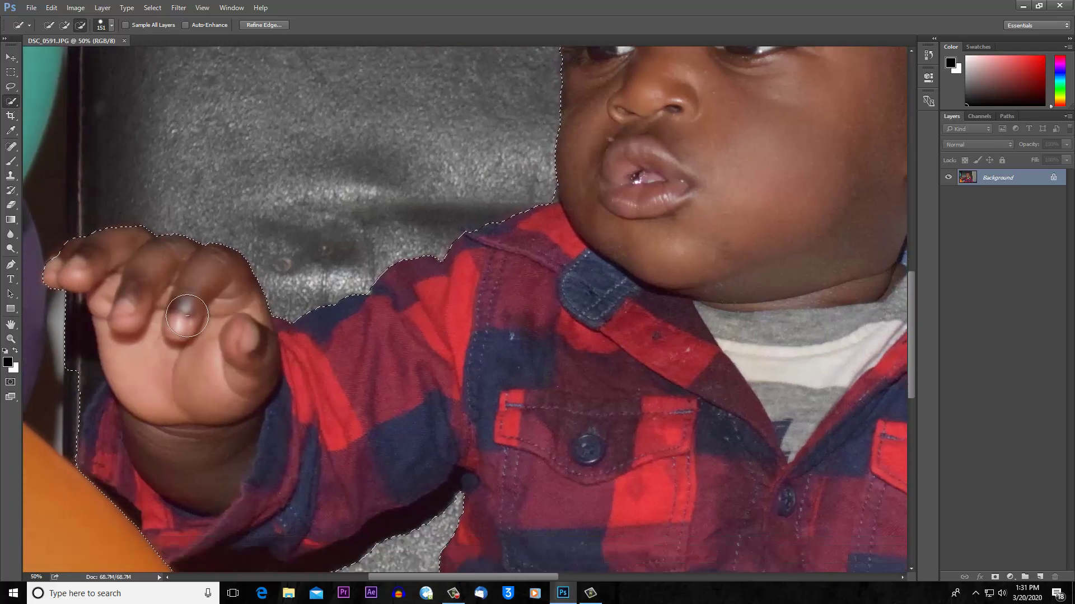
pyautogui.scroll(-1, 186, 315)
pyautogui.moveTo(73, 289)
pyautogui.mouseDown()
pyautogui.moveTo(75, 365)
pyautogui.moveTo(70, 348)
pyautogui.moveTo(45, 352)
pyautogui.moveTo(132, 384)
pyautogui.mouseUp()
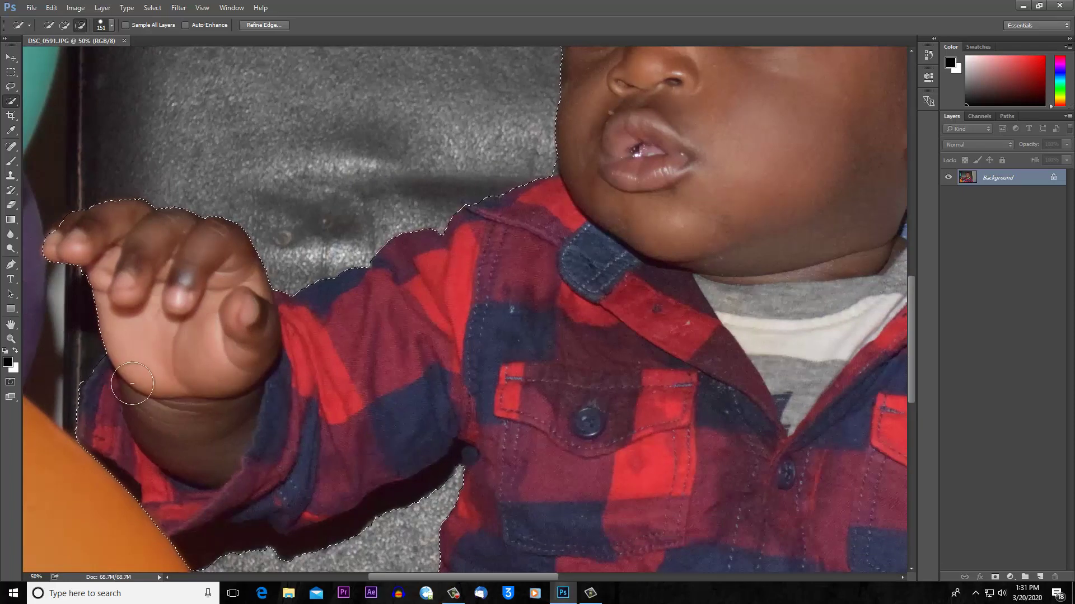
pyautogui.click(64, 24)
pyautogui.click(74, 237)
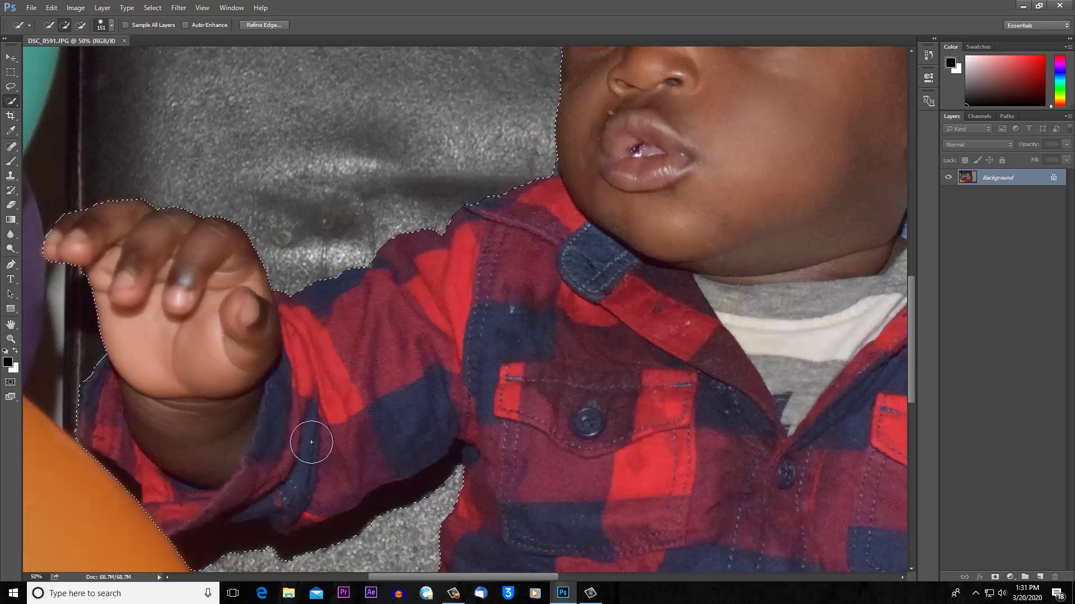
# Subtract part of the dark shadow below the raised arm's sleeve from the selection.
pyautogui.scroll(-3, 311, 442)
pyautogui.click(79, 26)
pyautogui.click(332, 455)
pyautogui.moveTo(397, 445)
pyautogui.mouseDown()
pyautogui.moveTo(396, 422)
pyautogui.moveTo(410, 438)
pyautogui.moveTo(363, 434)
pyautogui.mouseUp()
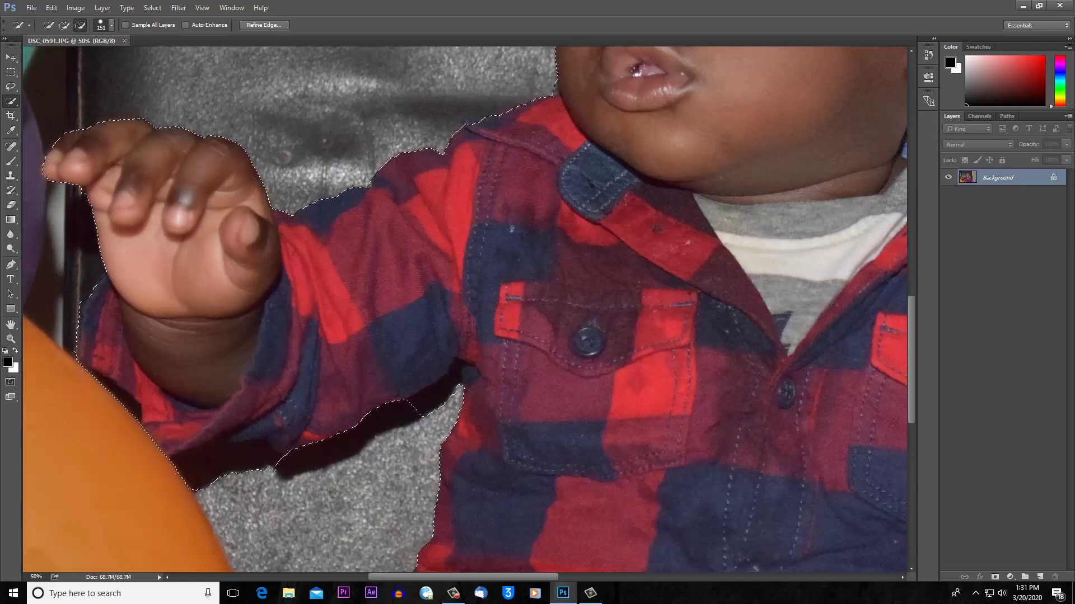
# Reduce the selection brush to 53 px and subtract the remaining shadow from the armpit to the cuff.
pyautogui.click(111, 26)
pyautogui.click(94, 60)
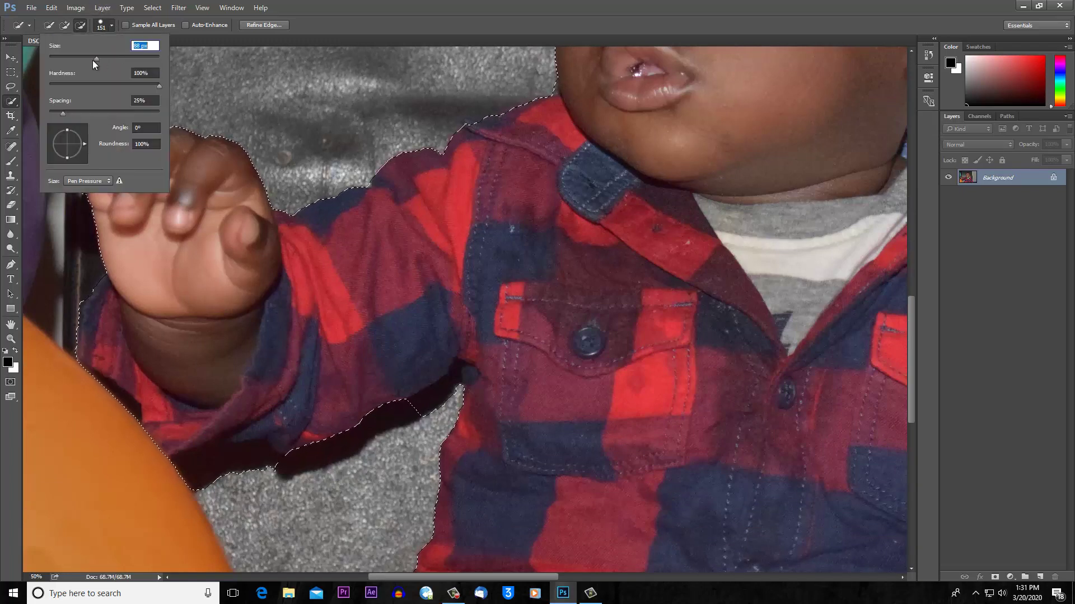
pyautogui.moveTo(79, 63); pyautogui.dragTo(77, 61)
pyautogui.moveTo(451, 385); pyautogui.dragTo(453, 380)
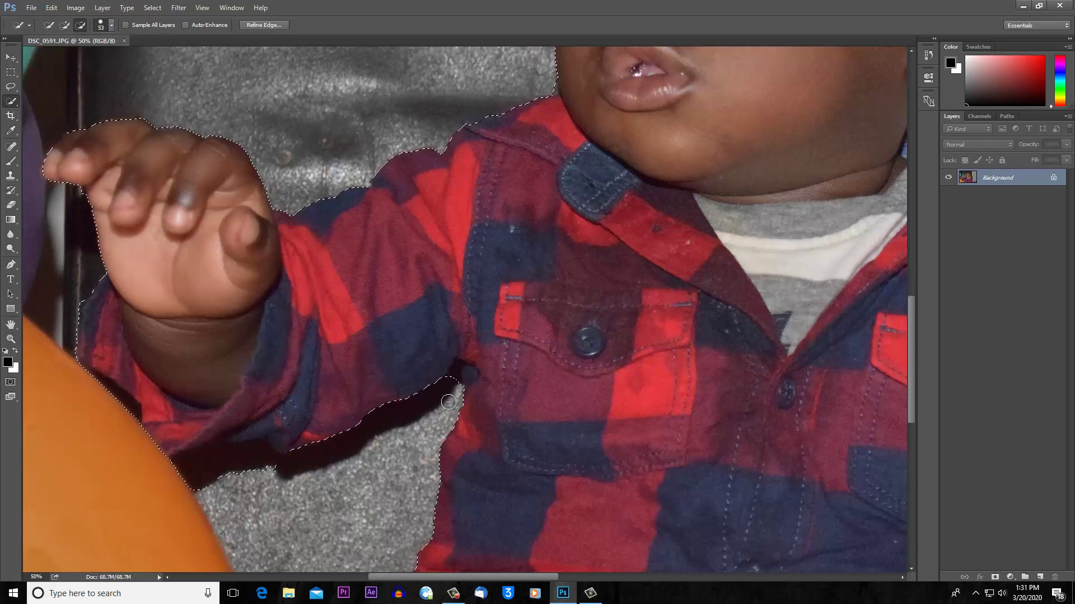
pyautogui.moveTo(435, 443)
pyautogui.mouseDown()
pyautogui.moveTo(411, 425)
pyautogui.moveTo(256, 449)
pyautogui.moveTo(242, 453)
pyautogui.moveTo(236, 507)
pyautogui.moveTo(205, 485)
pyautogui.moveTo(229, 503)
pyautogui.mouseUp()
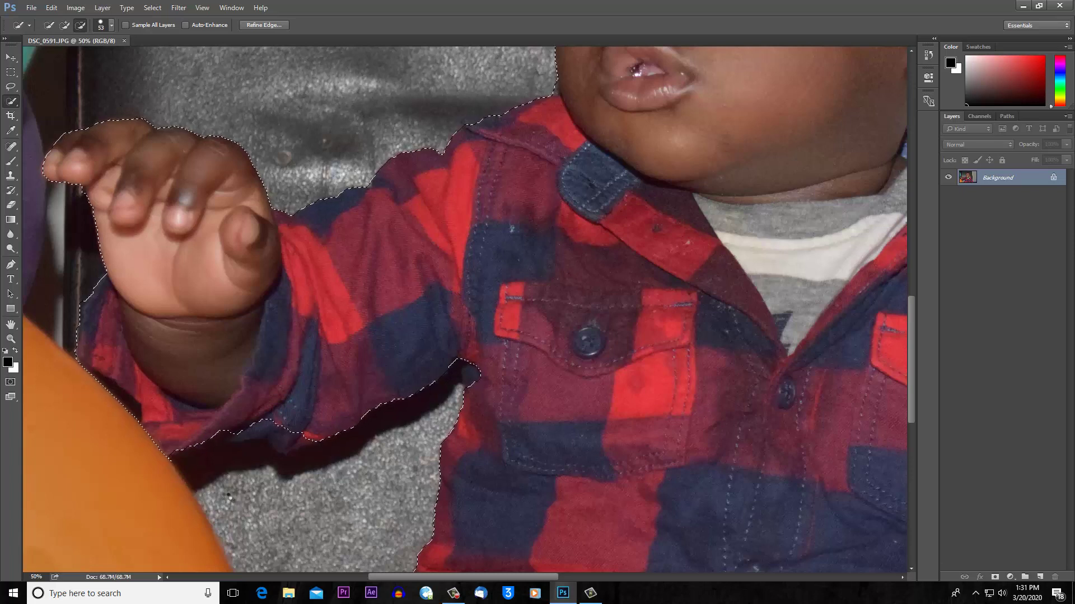
# Add the missing dark blue lower edge of the raised arm's sleeve back to the selection.
pyautogui.click(64, 24)
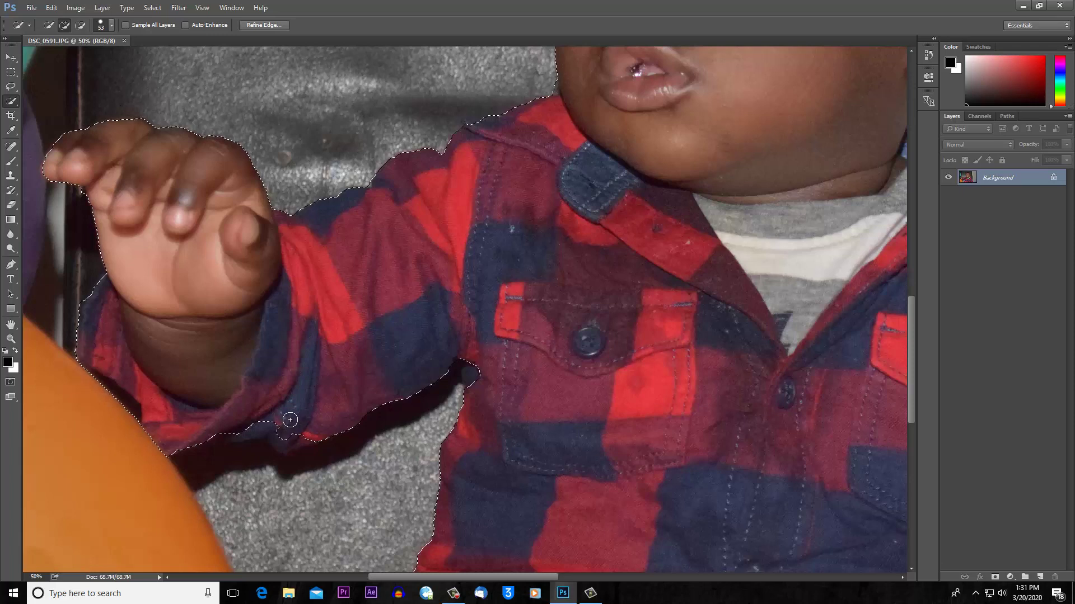
pyautogui.moveTo(260, 420); pyautogui.dragTo(257, 426)
pyautogui.press('h')
pyautogui.moveTo(583, 412)
pyautogui.mouseDown()
pyautogui.moveTo(469, 195)
pyautogui.moveTo(535, 436)
pyautogui.moveTo(493, 247)
pyautogui.moveTo(353, 192)
pyautogui.mouseUp()
pyautogui.moveTo(587, 250); pyautogui.dragTo(720, 508)
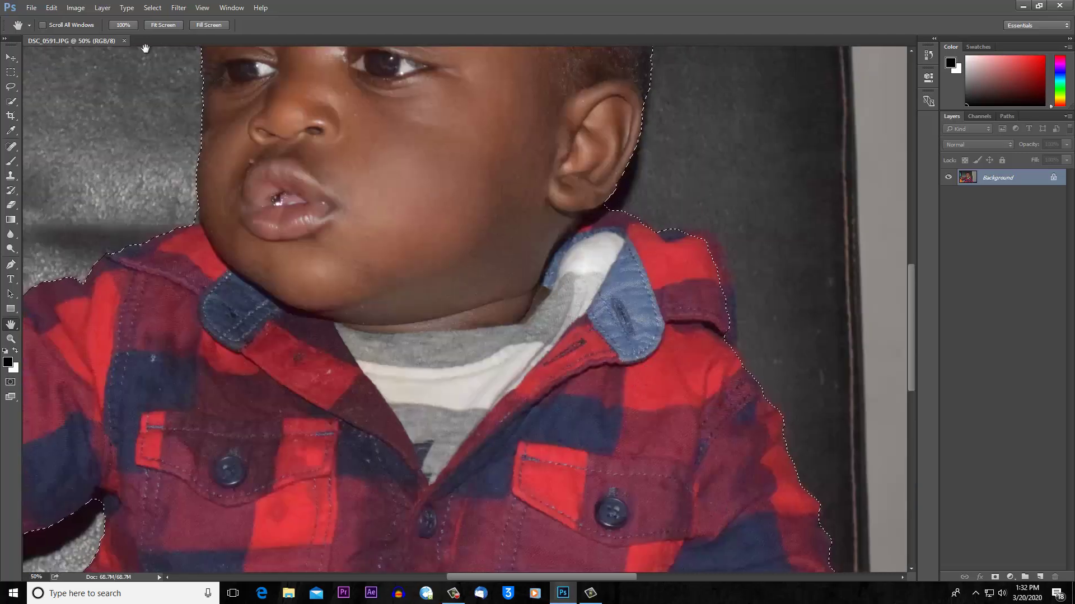
# Add the missing outer edge of the shirt's hood, below the child's ear, to the selection with the Quick Selection tool.
pyautogui.click(10, 101)
pyautogui.moveTo(710, 255)
pyautogui.mouseDown()
pyautogui.moveTo(702, 315)
pyautogui.moveTo(720, 302)
pyautogui.moveTo(727, 352)
pyautogui.mouseUp()
pyautogui.moveTo(705, 251); pyautogui.dragTo(708, 248)
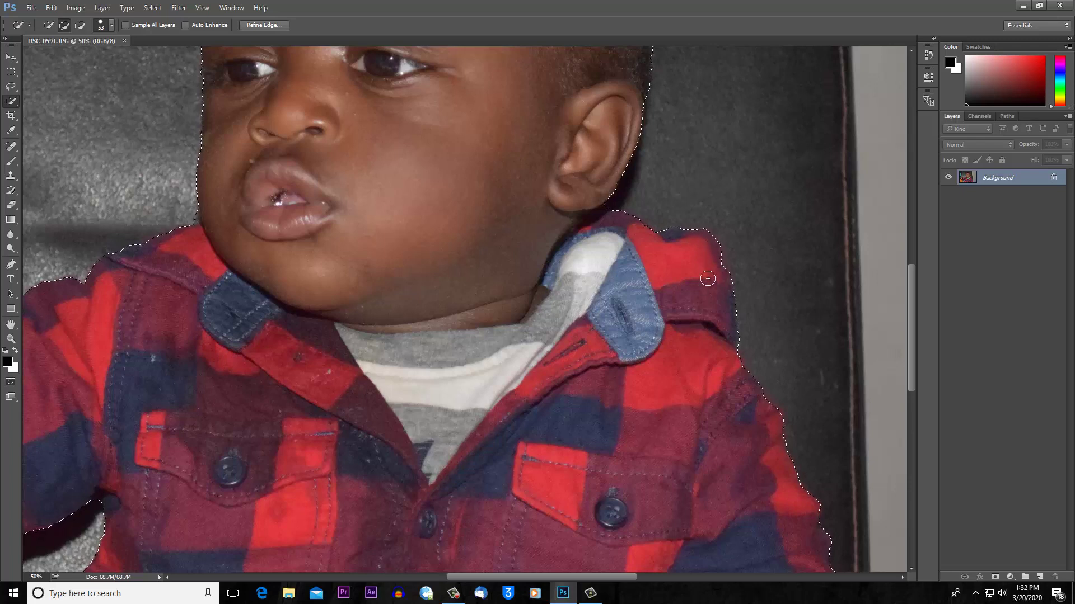
pyautogui.scroll(2, 576, 334)
pyautogui.scroll(3, 576, 333)
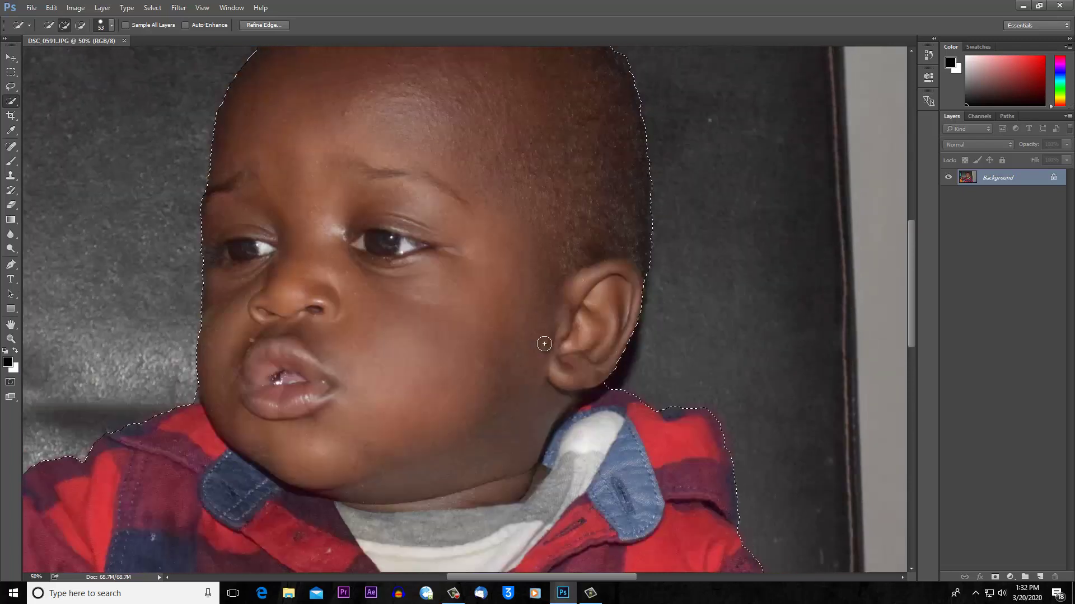
pyautogui.scroll(-3, 539, 309)
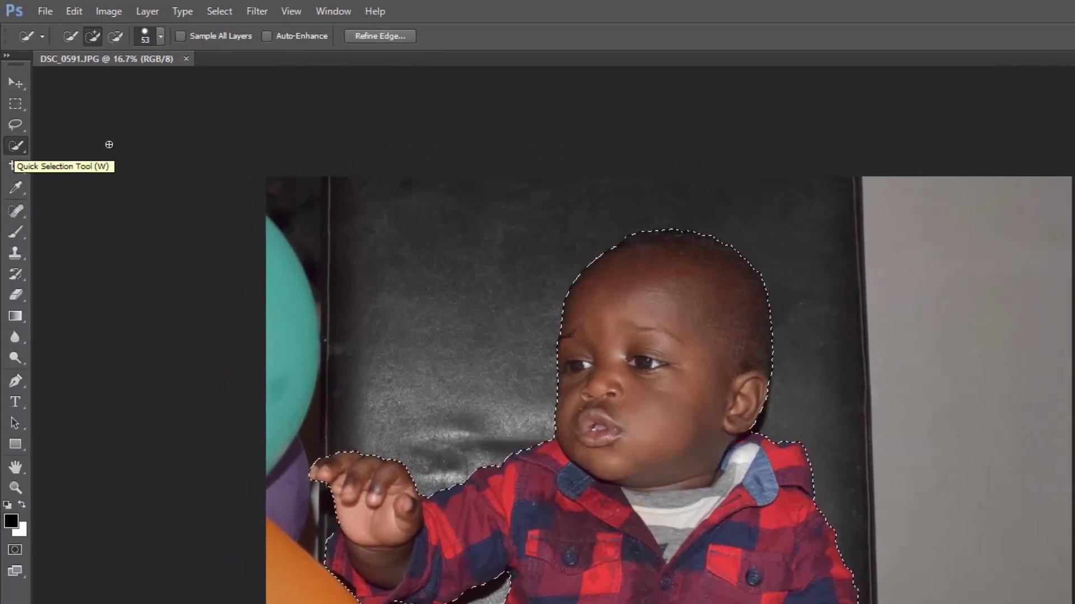
# Refine the selection's edge with Smooth 93, Feather 3.1 px, Contrast 30% and Shift Edge -14%.
pyautogui.click(371, 35)
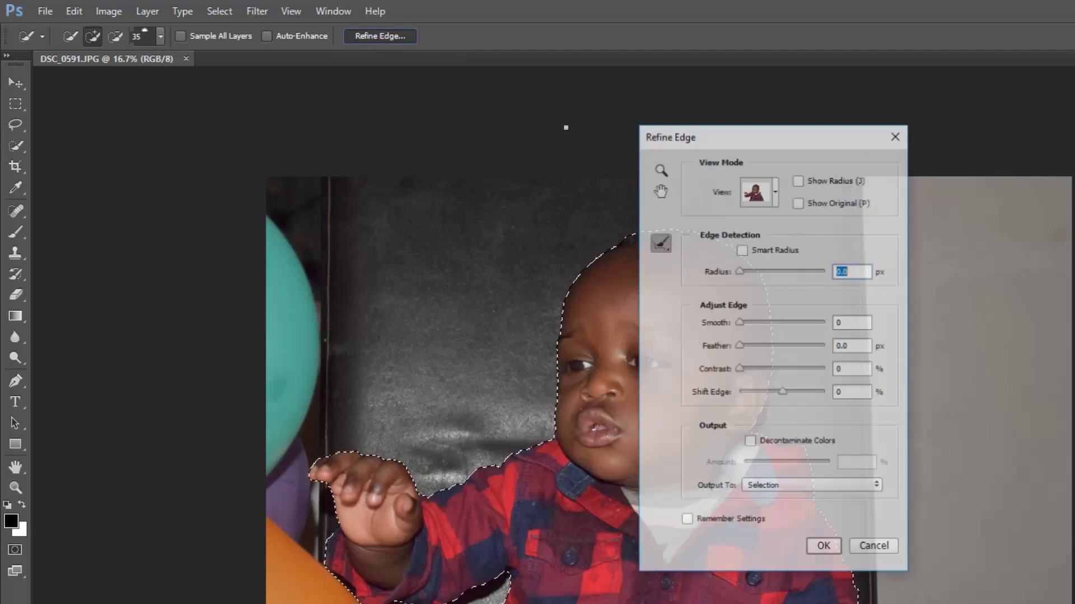
pyautogui.moveTo(720, 140); pyautogui.dragTo(981, 199)
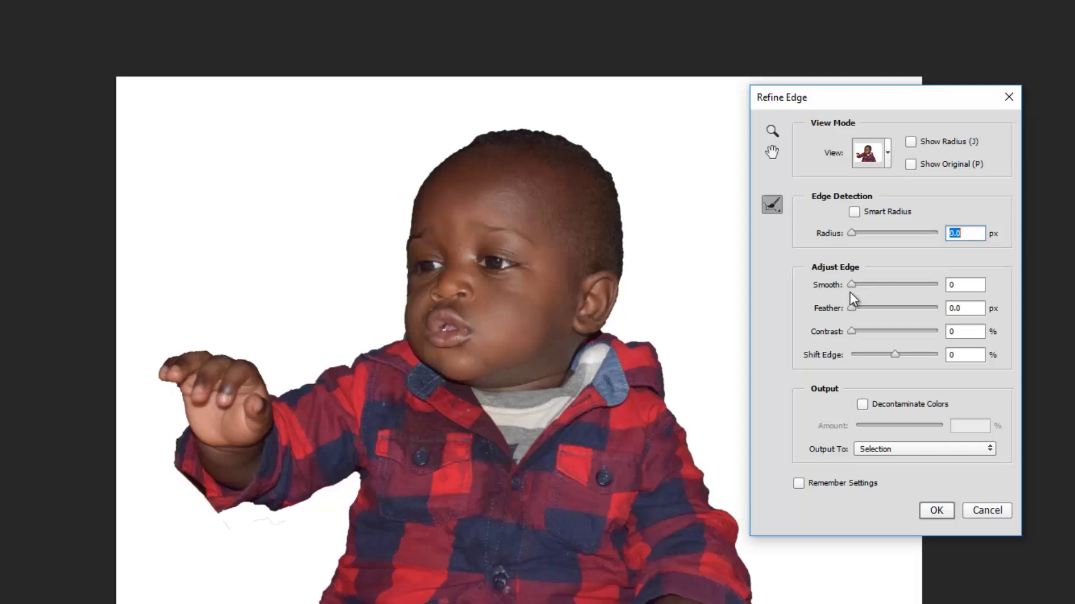
pyautogui.moveTo(852, 284); pyautogui.dragTo(885, 283)
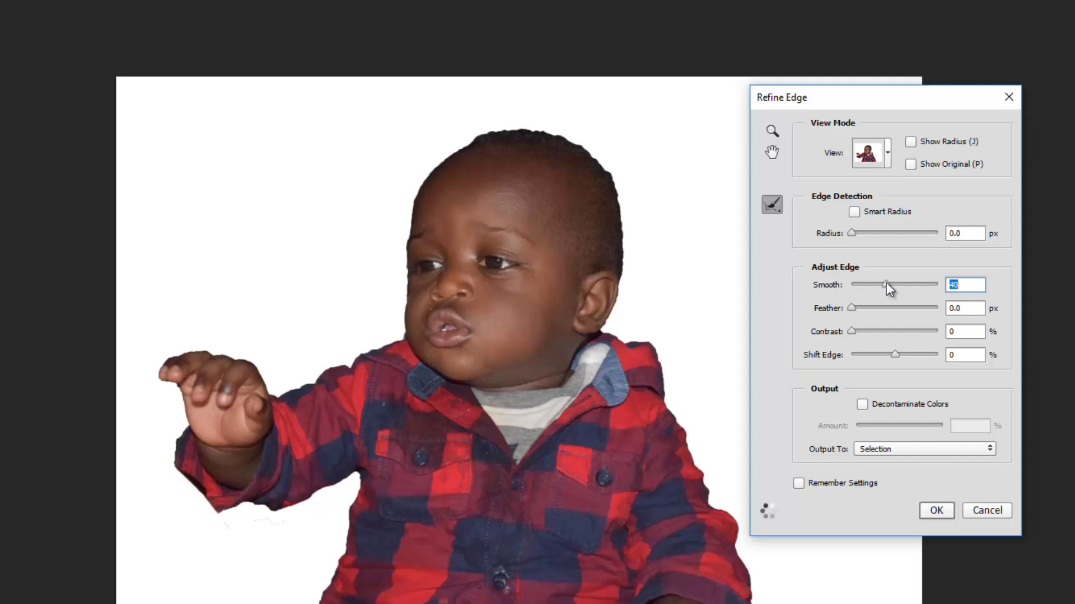
pyautogui.moveTo(890, 284); pyautogui.dragTo(923, 282)
pyautogui.moveTo(852, 309); pyautogui.dragTo(890, 352)
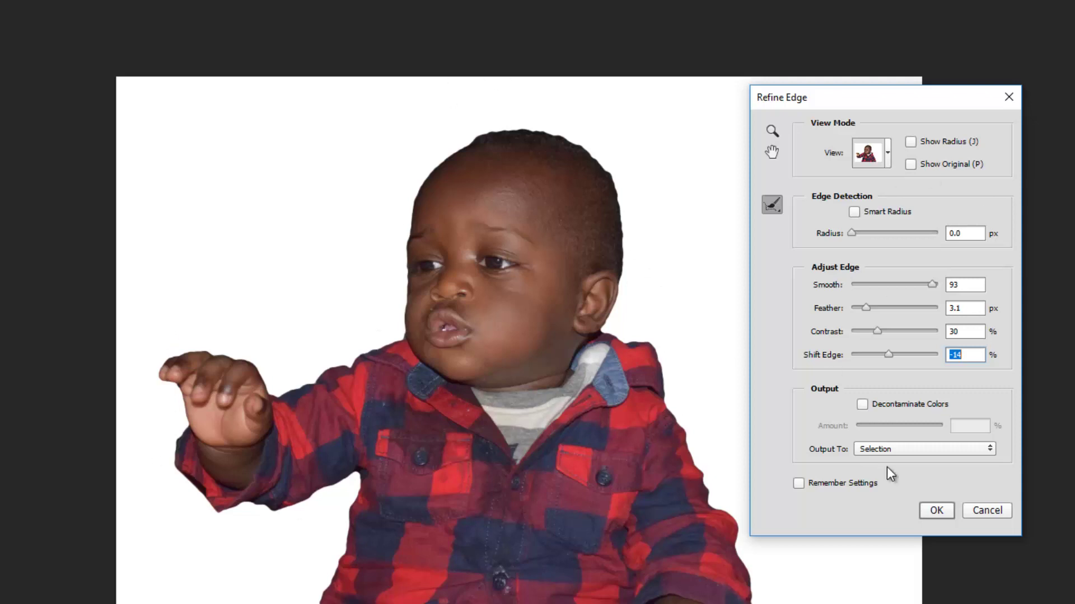
# Output the refined selection to a new layer and apply the edge refinement.
pyautogui.click(870, 451)
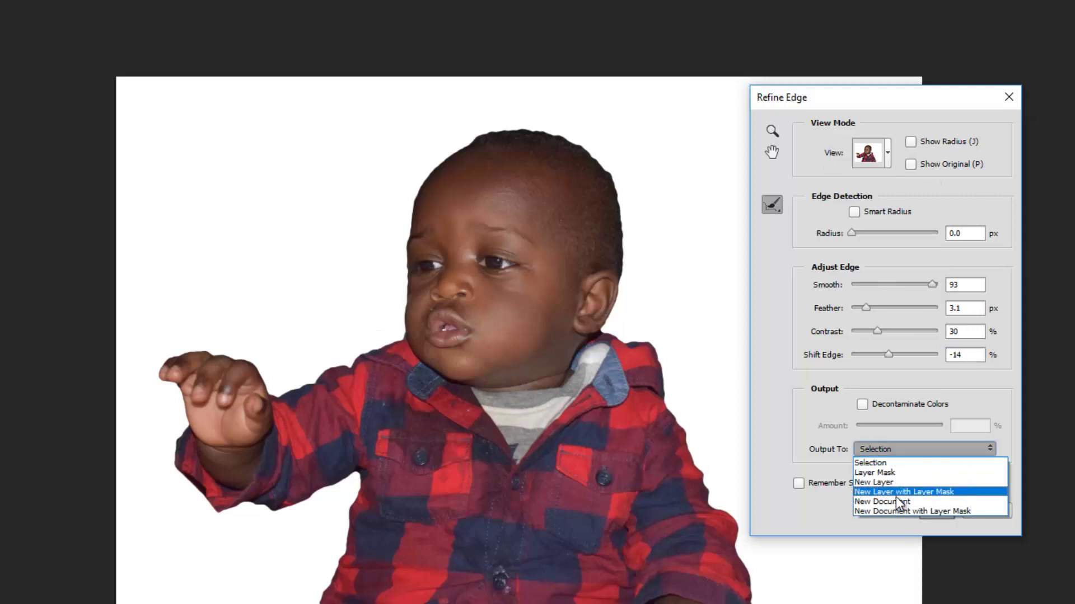
pyautogui.click(863, 484)
pyautogui.click(939, 512)
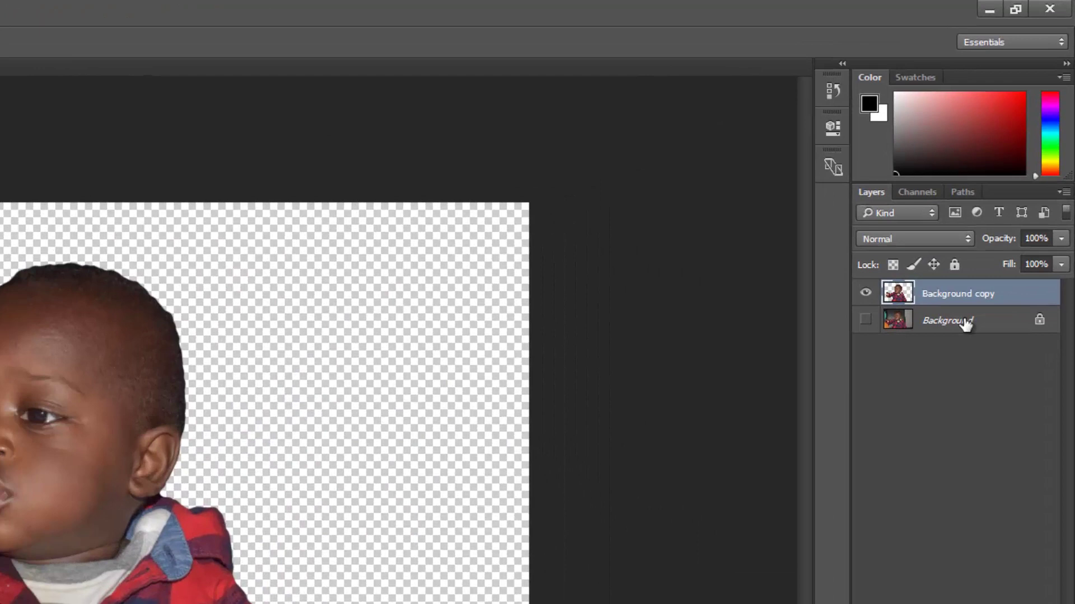
# Shift the cut-out child slightly to the left on the transparent canvas with the Move tool.
pyautogui.click(1008, 194)
pyautogui.click(921, 362)
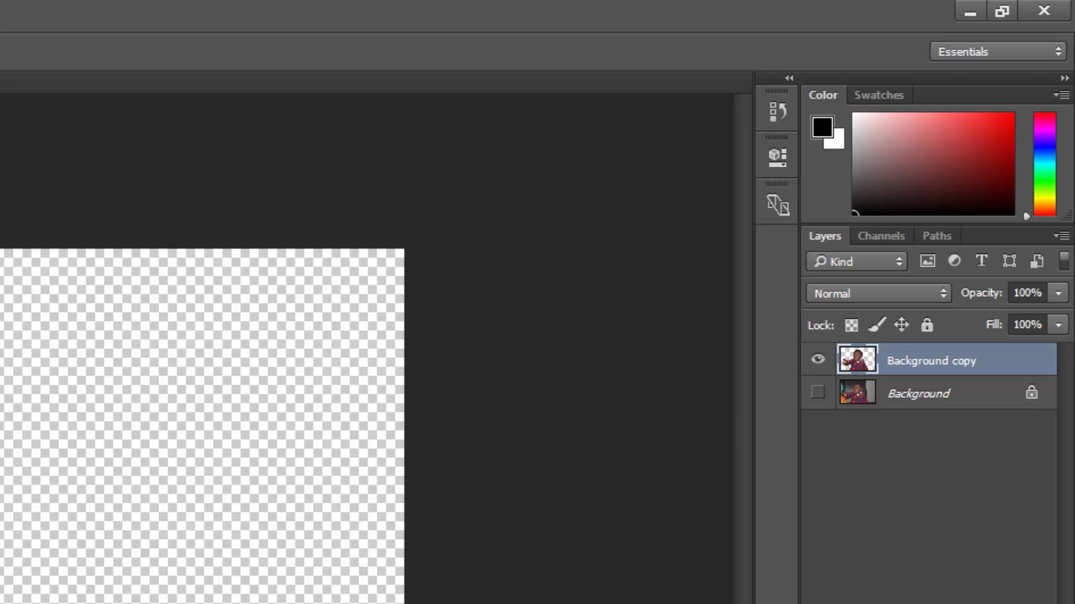
pyautogui.moveTo(163, 319); pyautogui.dragTo(509, 255)
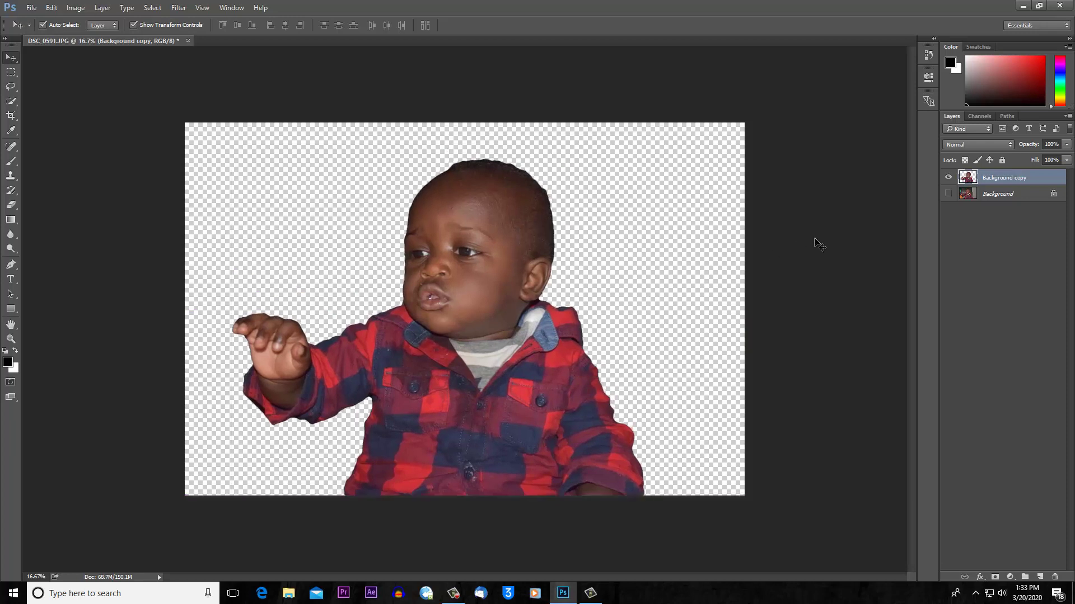
pyautogui.click(817, 238)
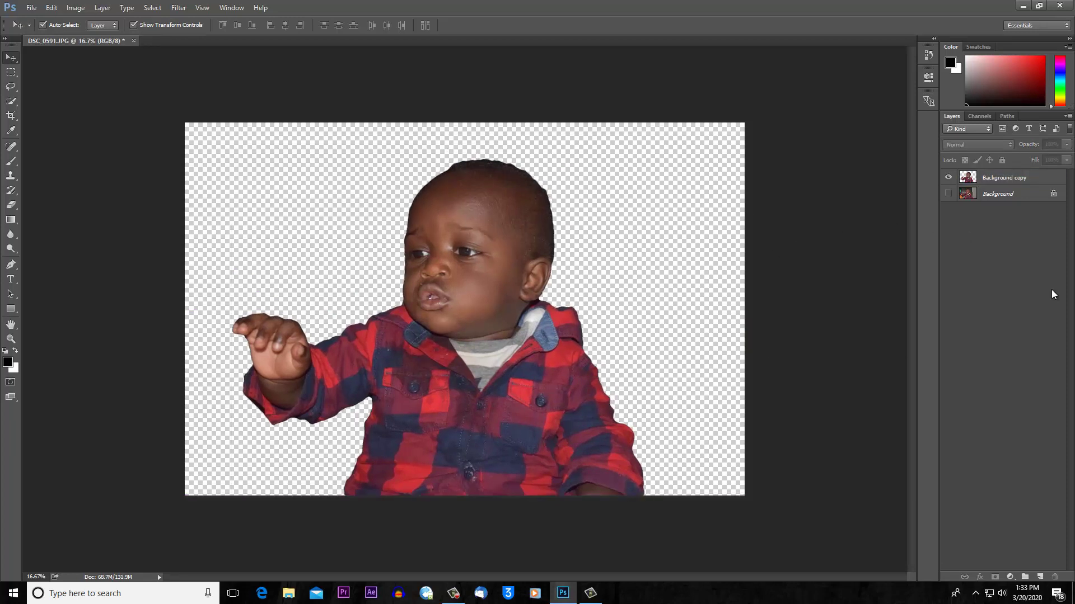
pyautogui.moveTo(463, 272); pyautogui.dragTo(457, 271)
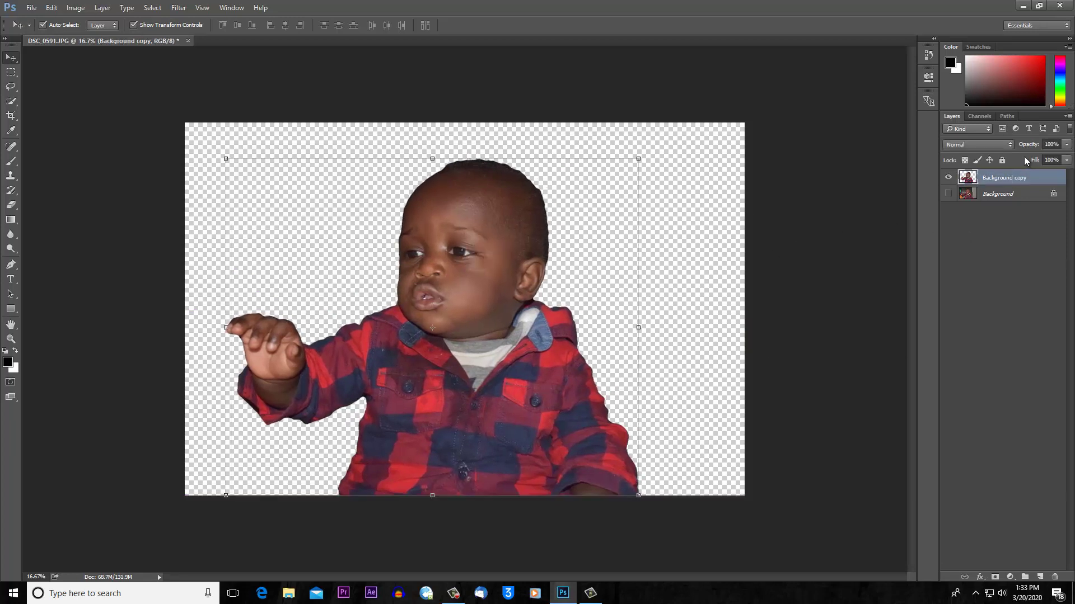
# Place the image Scratched-Old-Metal-Background from the Desktop as an embedded layer in the photo.
pyautogui.click(31, 7)
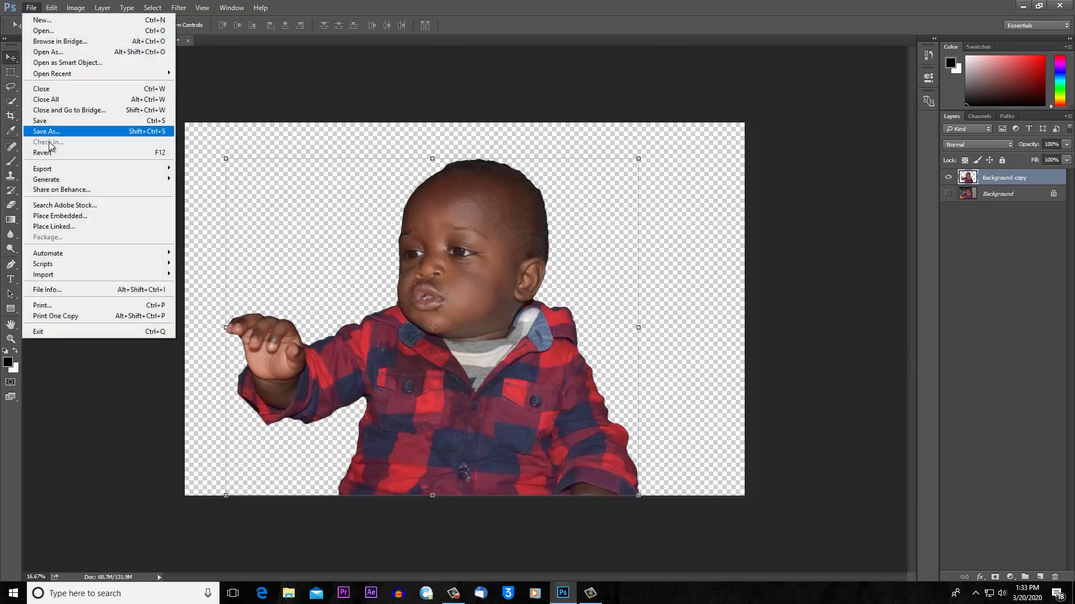
pyautogui.click(65, 217)
pyautogui.scroll(-5, 531, 328)
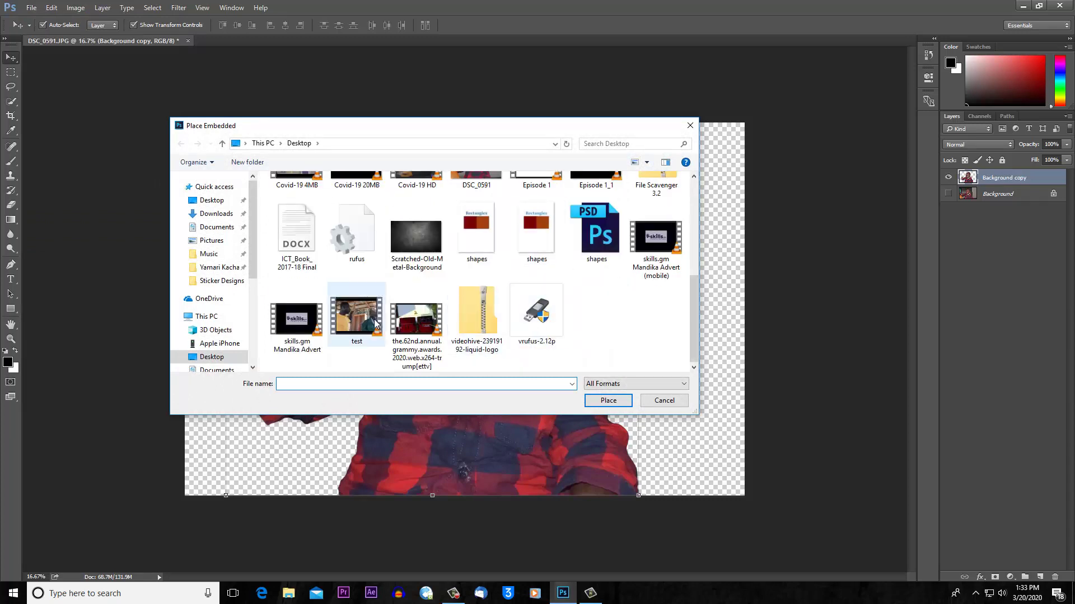
pyautogui.scroll(1, 429, 335)
pyautogui.click(417, 282)
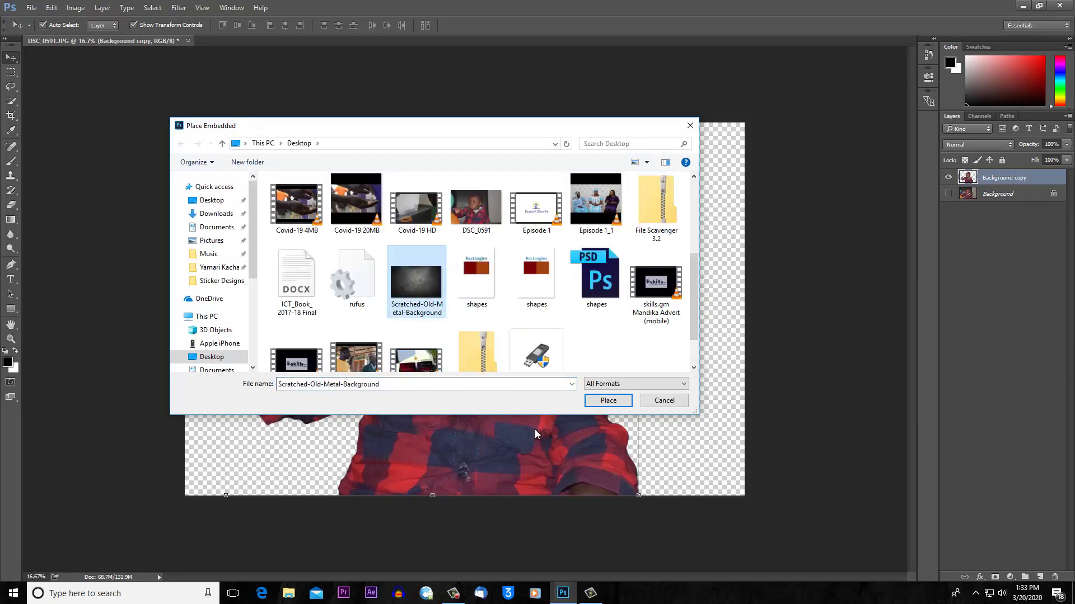
pyautogui.click(616, 402)
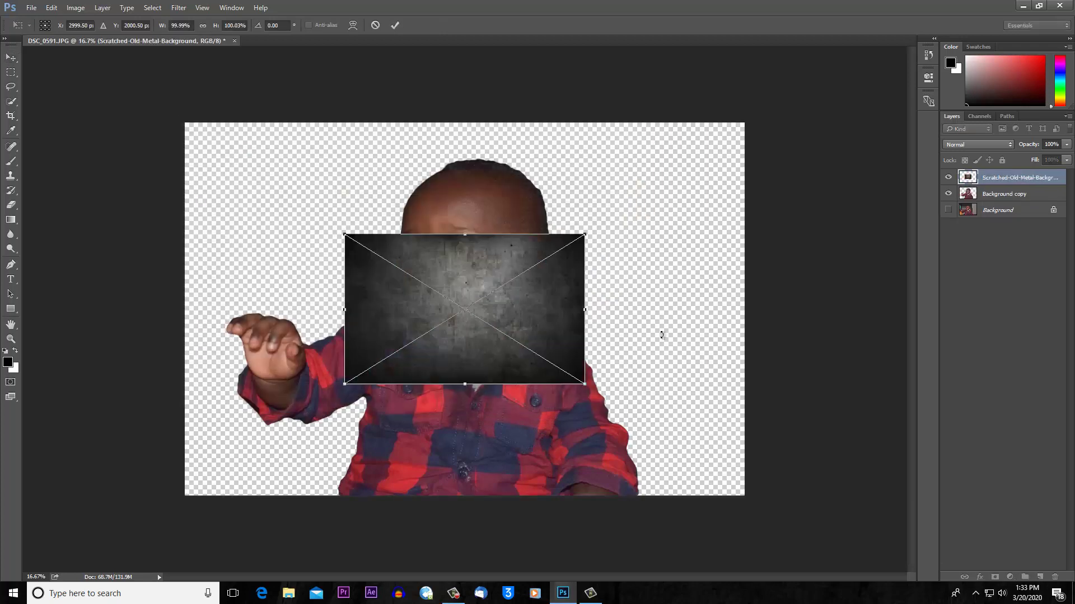
pyautogui.click(395, 27)
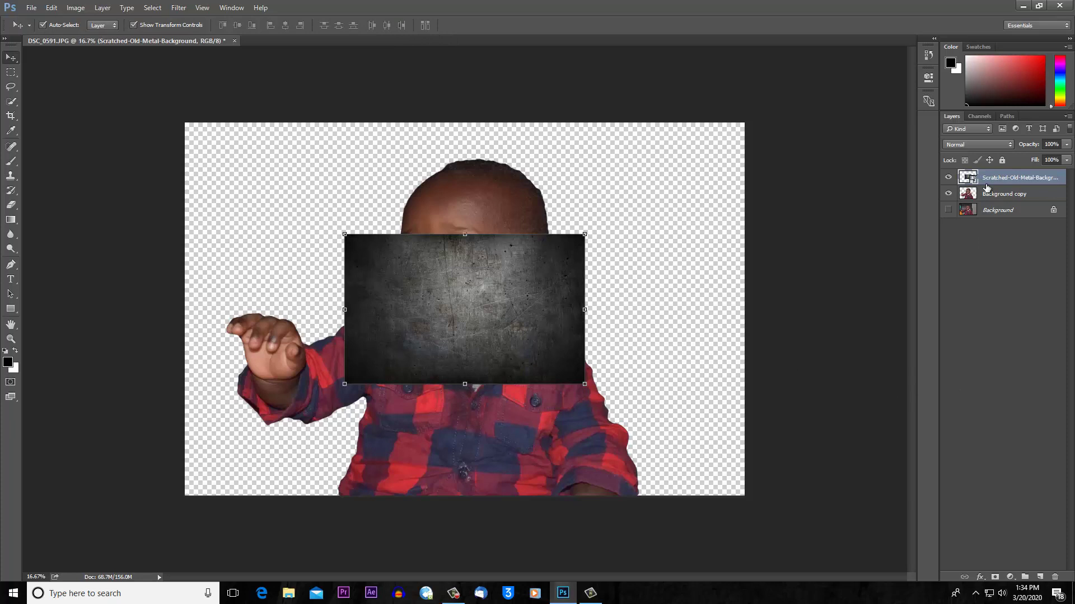
# Move the metal background layer beneath the cut-out child and enlarge it to about 258.5% so it covers the whole canvas.
pyautogui.moveTo(536, 295); pyautogui.dragTo(511, 225)
pyautogui.moveTo(997, 179); pyautogui.dragTo(994, 203)
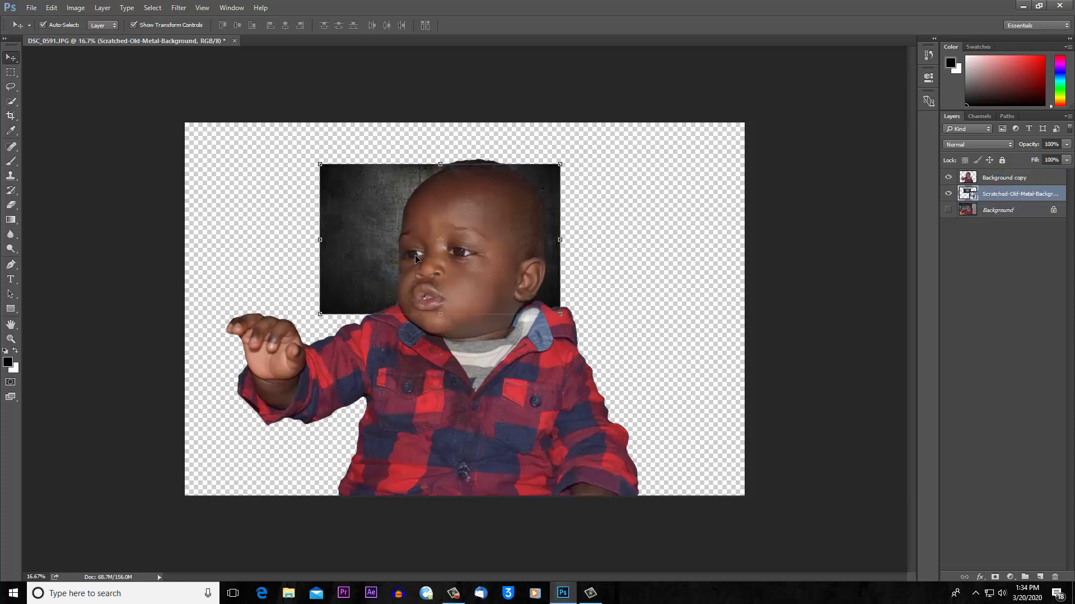
pyautogui.moveTo(558, 314); pyautogui.dragTo(884, 518)
pyautogui.moveTo(656, 353); pyautogui.dragTo(515, 305)
pyautogui.moveTo(742, 470); pyautogui.dragTo(798, 503)
pyautogui.moveTo(665, 334); pyautogui.dragTo(636, 341)
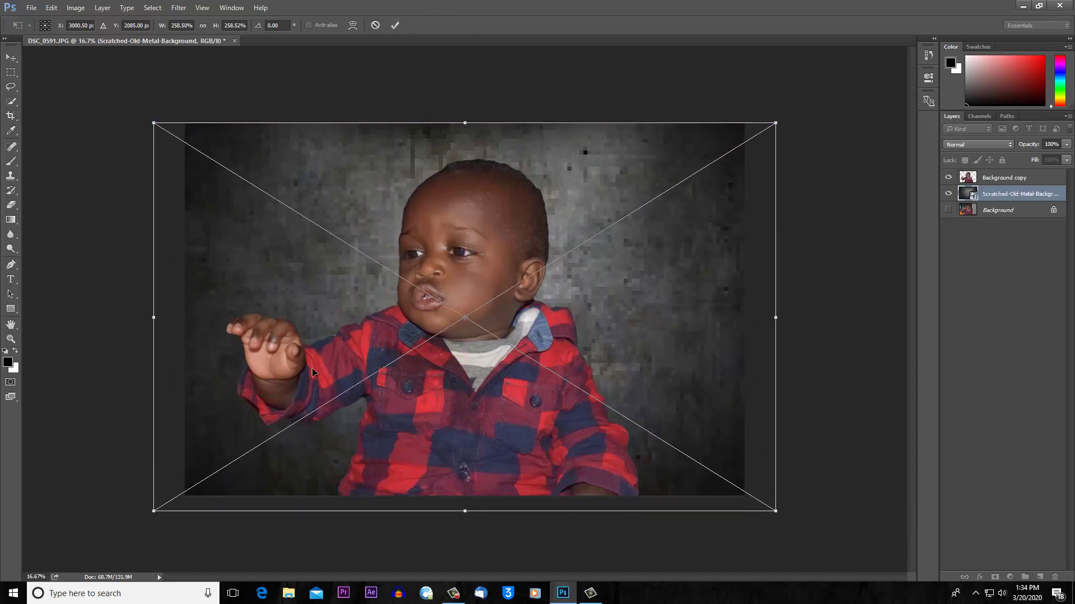
pyautogui.click(395, 26)
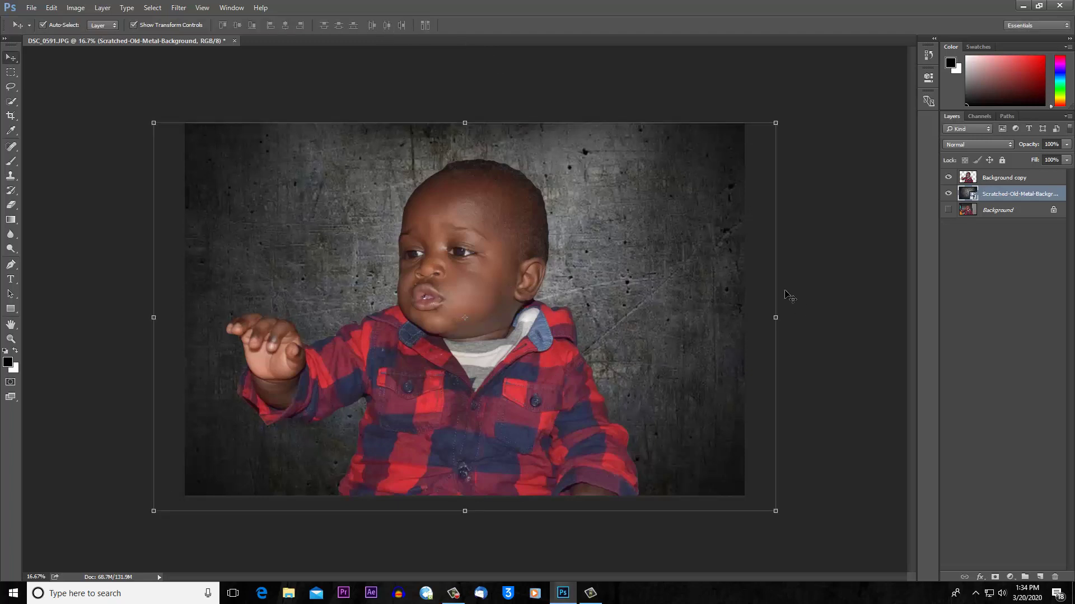
# Move the cut-out child to the right side of the canvas, against its right edge.
pyautogui.moveTo(485, 267)
pyautogui.mouseDown()
pyautogui.moveTo(459, 268)
pyautogui.moveTo(479, 267)
pyautogui.mouseUp()
pyautogui.click(259, 162)
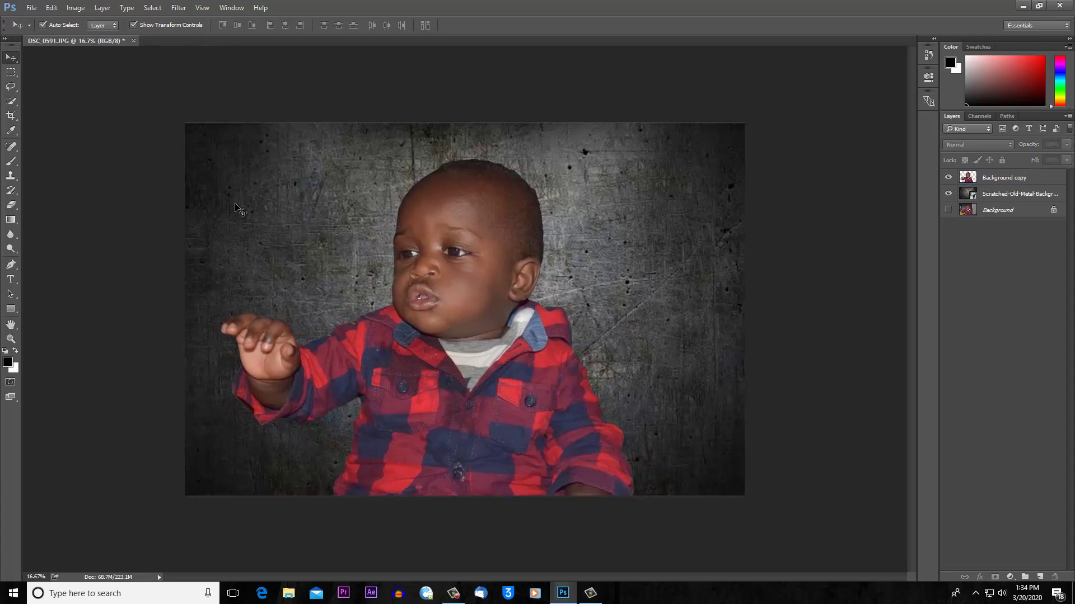
pyautogui.moveTo(507, 258); pyautogui.dragTo(604, 259)
pyautogui.click(844, 147)
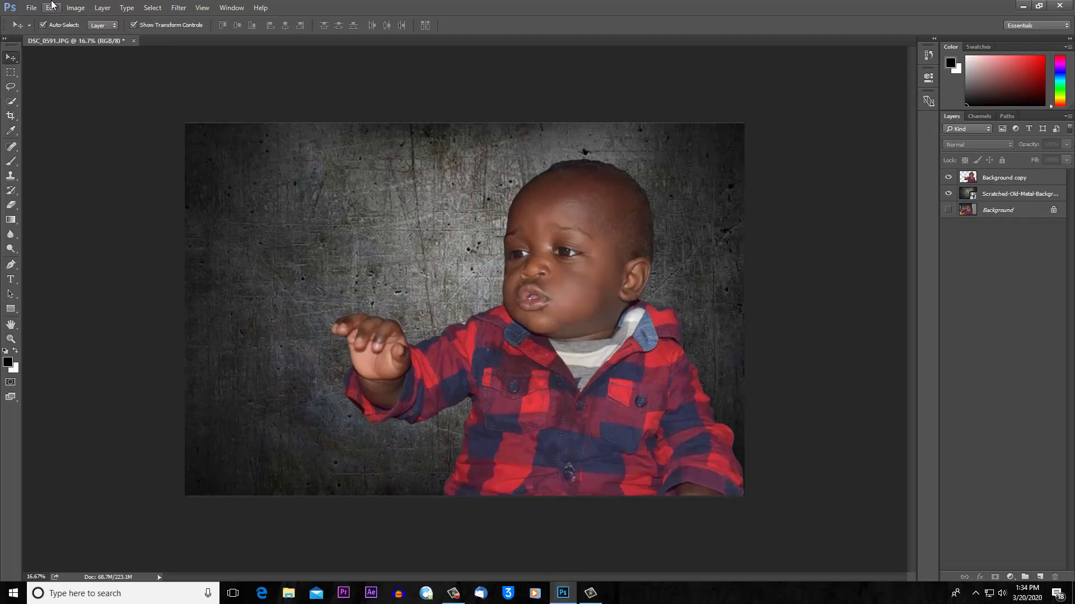
# Open Scratched-Old-Metal-Background.jpg from the Desktop as a separate document and compare it with the DSC_0591 composition.
pyautogui.click(32, 8)
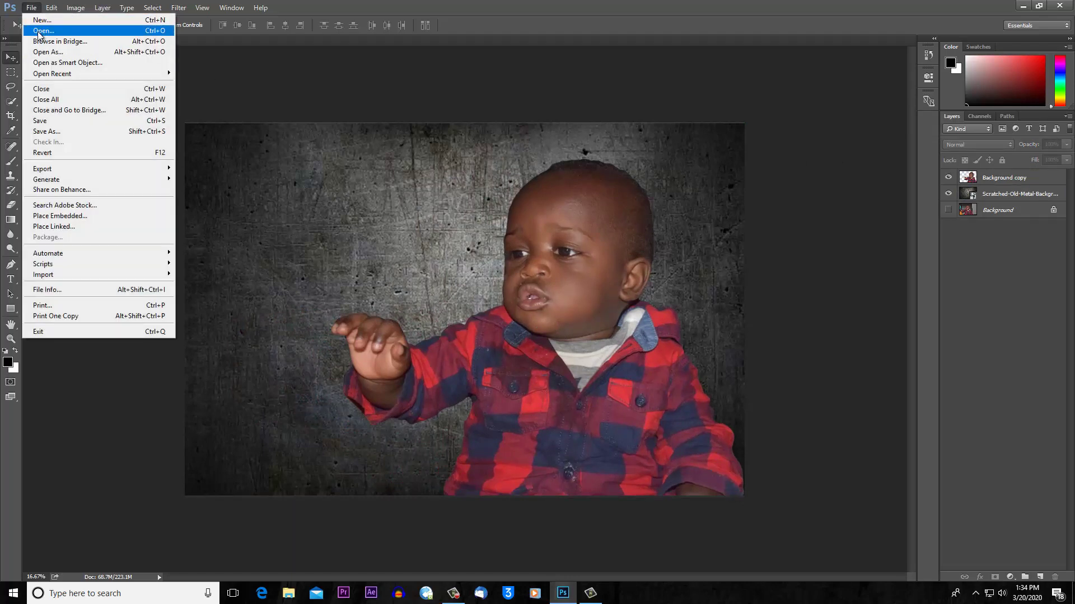
pyautogui.click(43, 30)
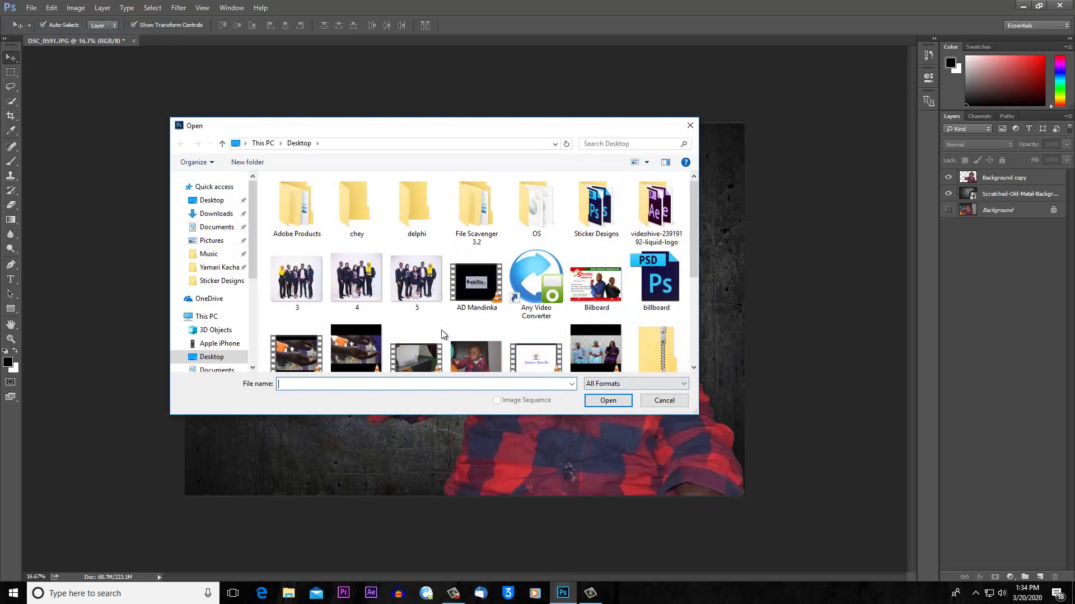
pyautogui.scroll(-2, 371, 203)
pyautogui.doubleClick(422, 311)
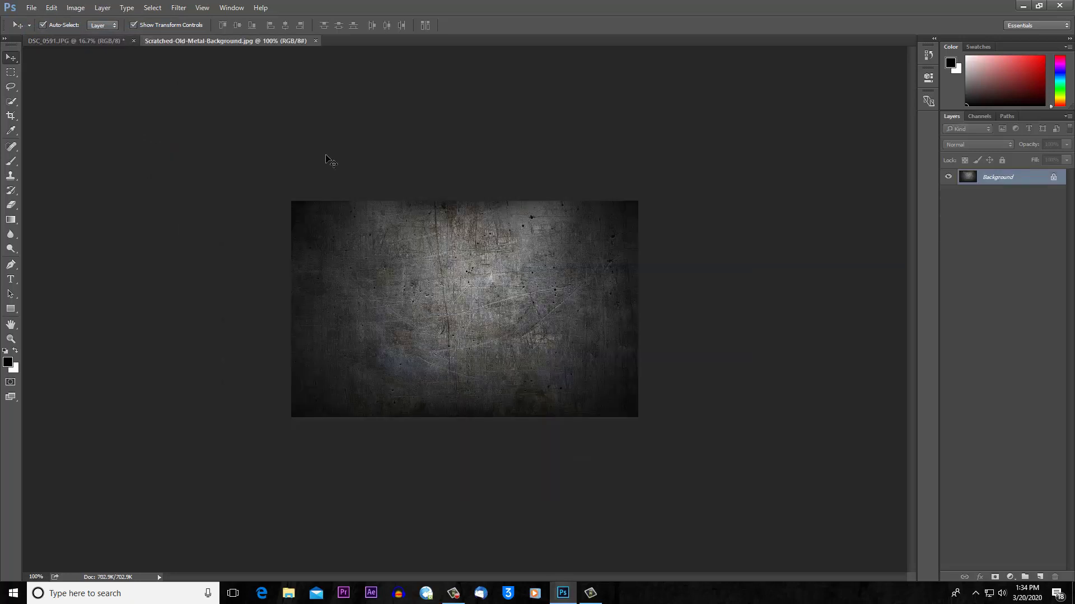
pyautogui.click(105, 37)
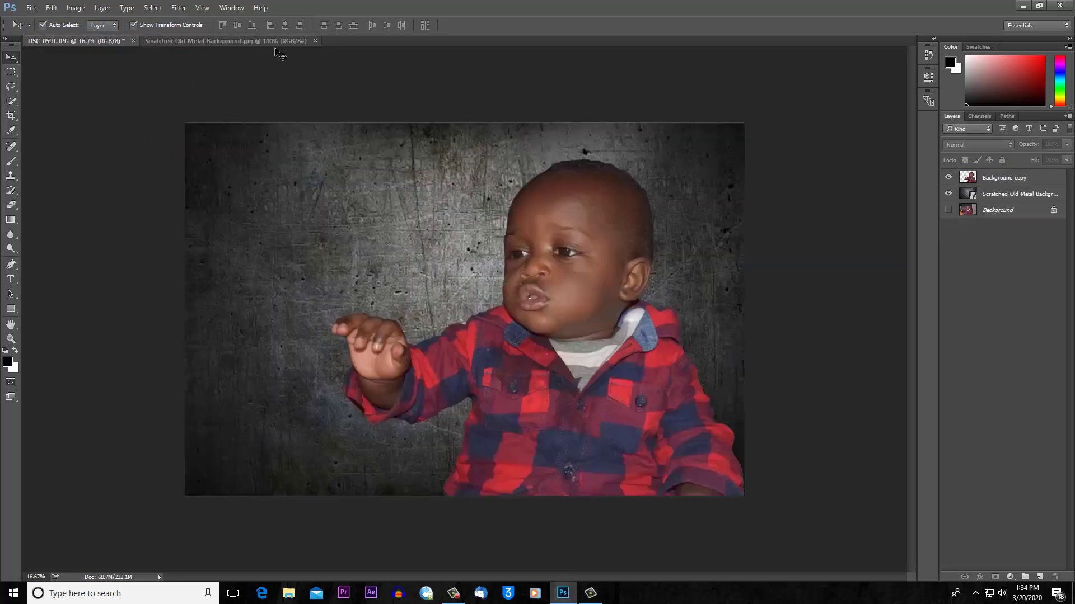
pyautogui.click(220, 41)
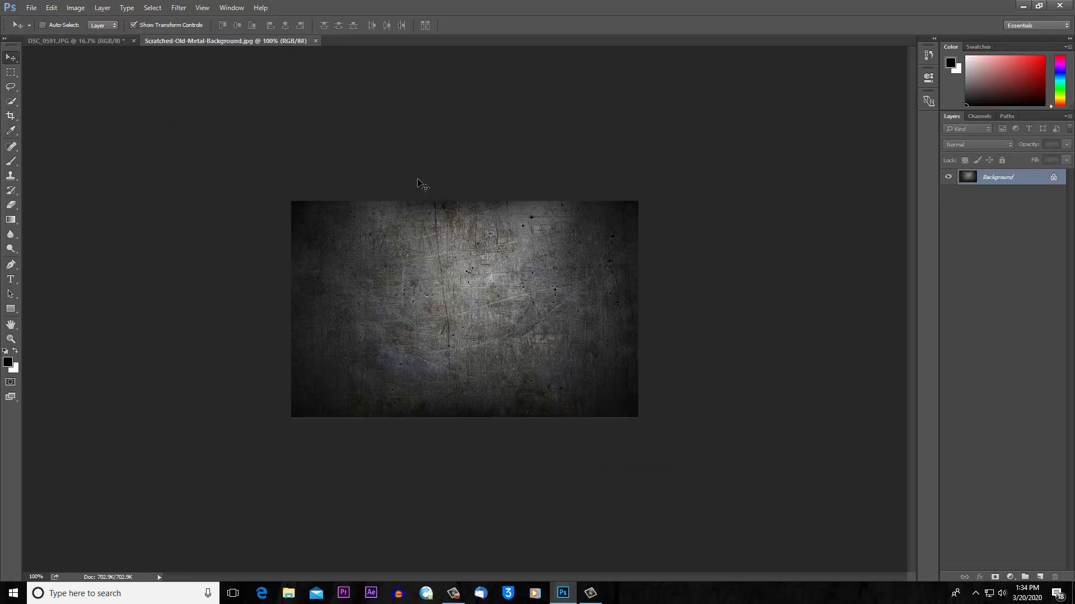
pyautogui.hotkey('ctrl', '+')
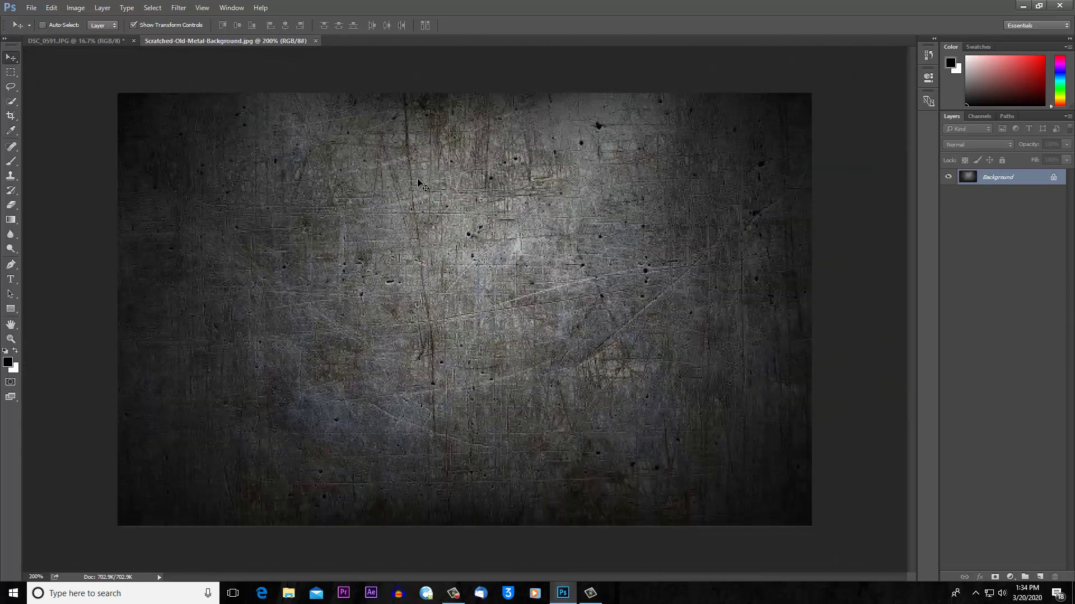
# Detach the DSC_0591 document into a floating window over the metal background document.
pyautogui.click(58, 42)
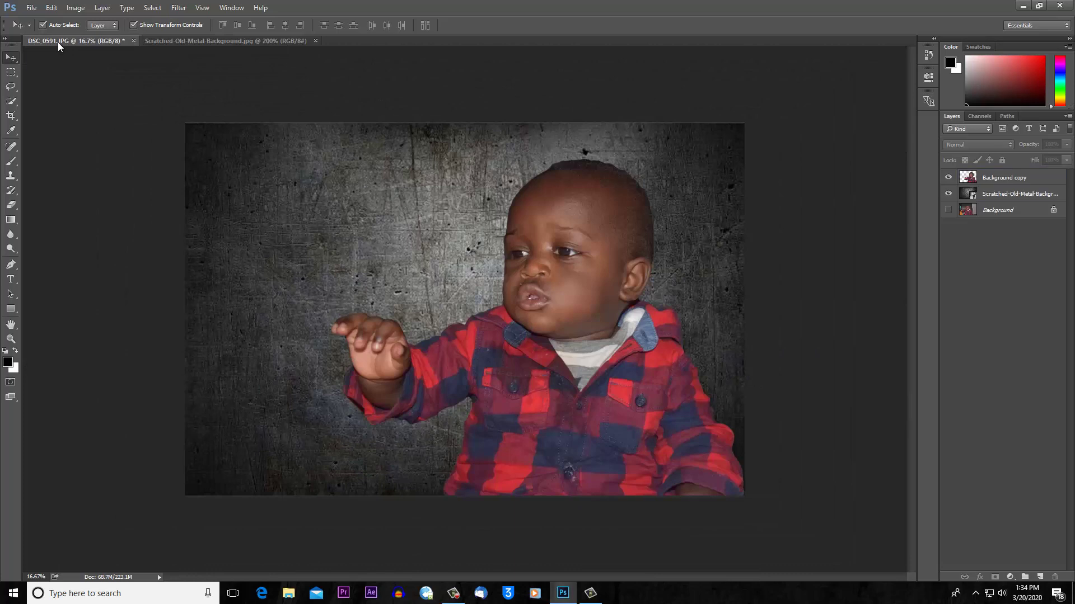
pyautogui.moveTo(60, 42); pyautogui.dragTo(435, 220)
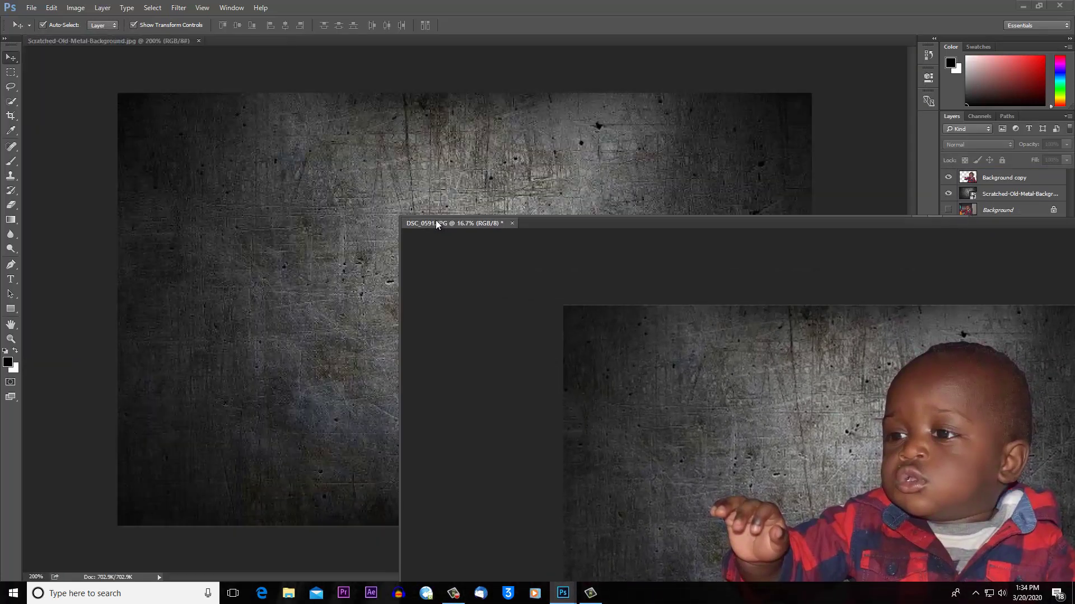
pyautogui.moveTo(503, 208); pyautogui.dragTo(558, 167)
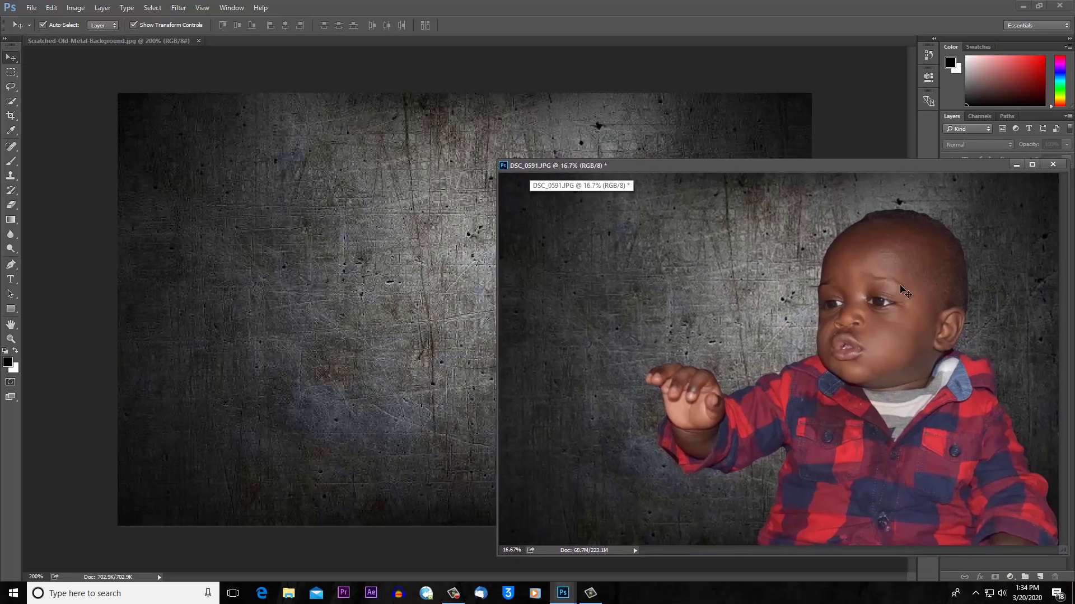
# Copy the cut-out child layer into the Scratched-Old-Metal-Background document and dock the DSC_0591 window again.
pyautogui.click(901, 314)
pyautogui.moveTo(898, 277); pyautogui.dragTo(371, 262)
pyautogui.moveTo(907, 166); pyautogui.dragTo(692, 42)
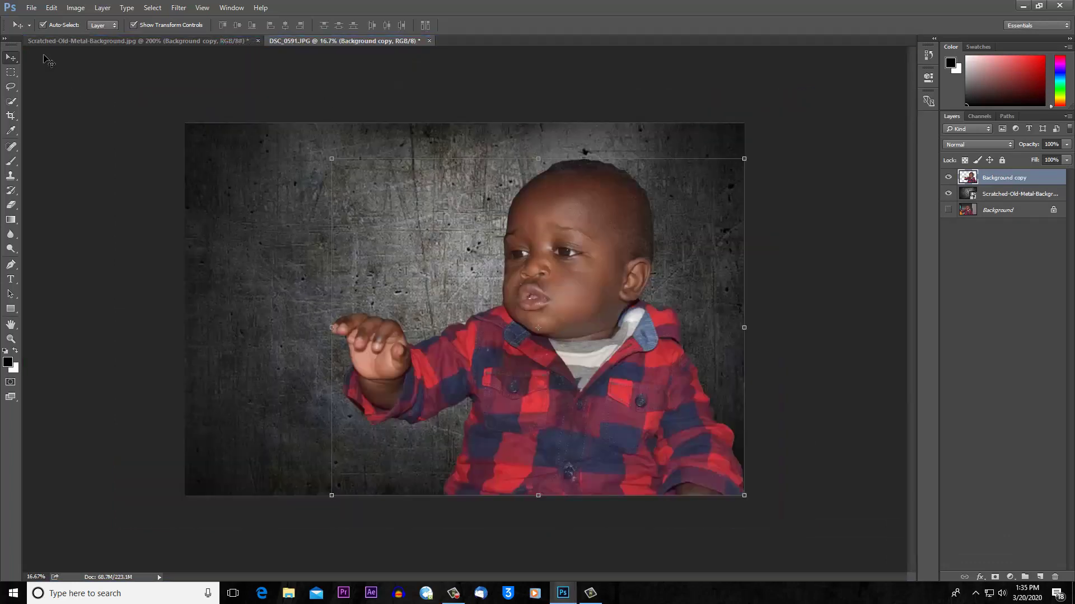
# Switch to the Scratched-Old-Metal-Background document and shift the oversized child cut-out around over its small canvas.
pyautogui.click(112, 41)
pyautogui.moveTo(584, 214); pyautogui.dragTo(577, 367)
pyautogui.moveTo(715, 410); pyautogui.dragTo(569, 297)
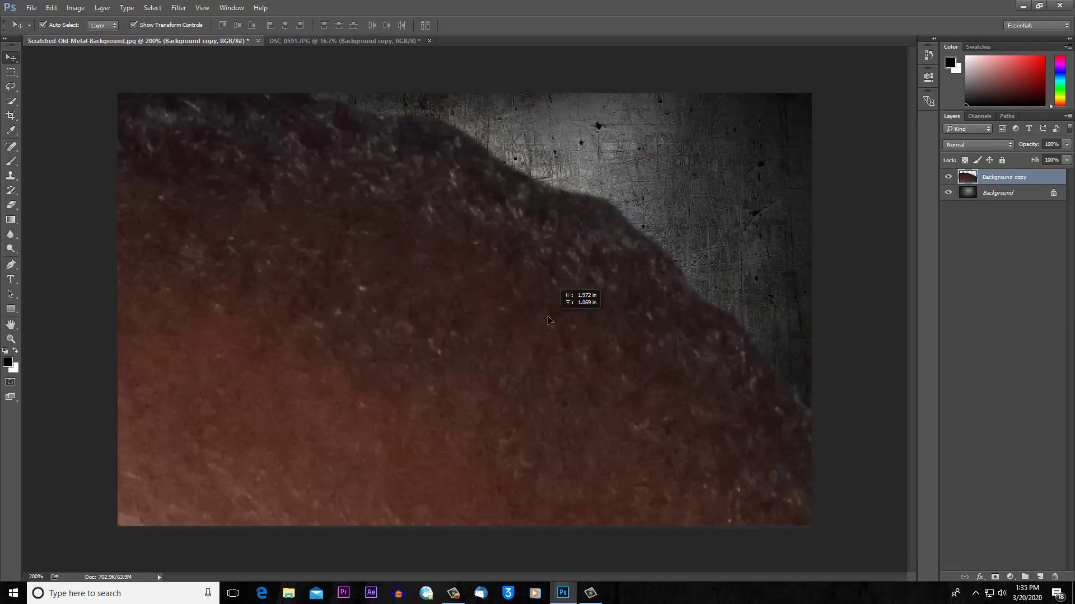
pyautogui.moveTo(707, 417); pyautogui.dragTo(382, 415)
pyautogui.click(611, 217)
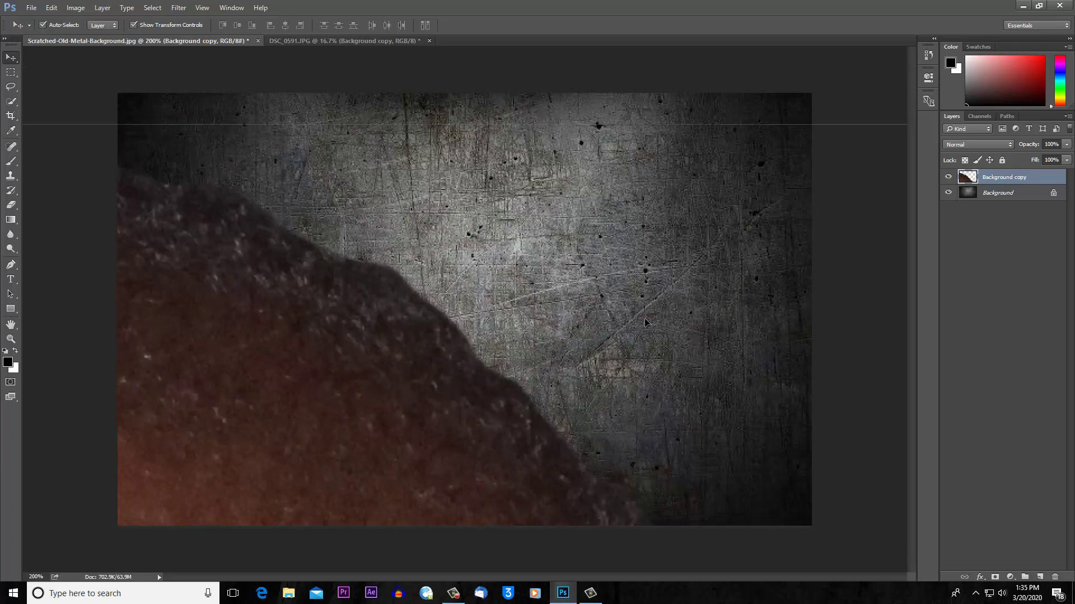
pyautogui.moveTo(553, 470); pyautogui.dragTo(288, 339)
pyautogui.click(434, 361)
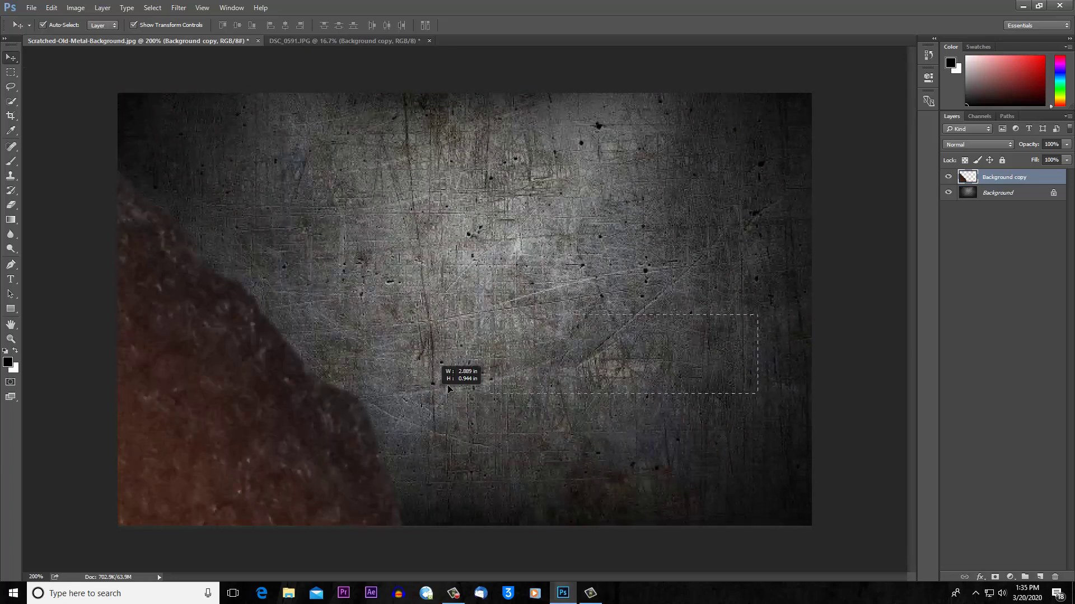
pyautogui.moveTo(274, 462); pyautogui.dragTo(529, 406)
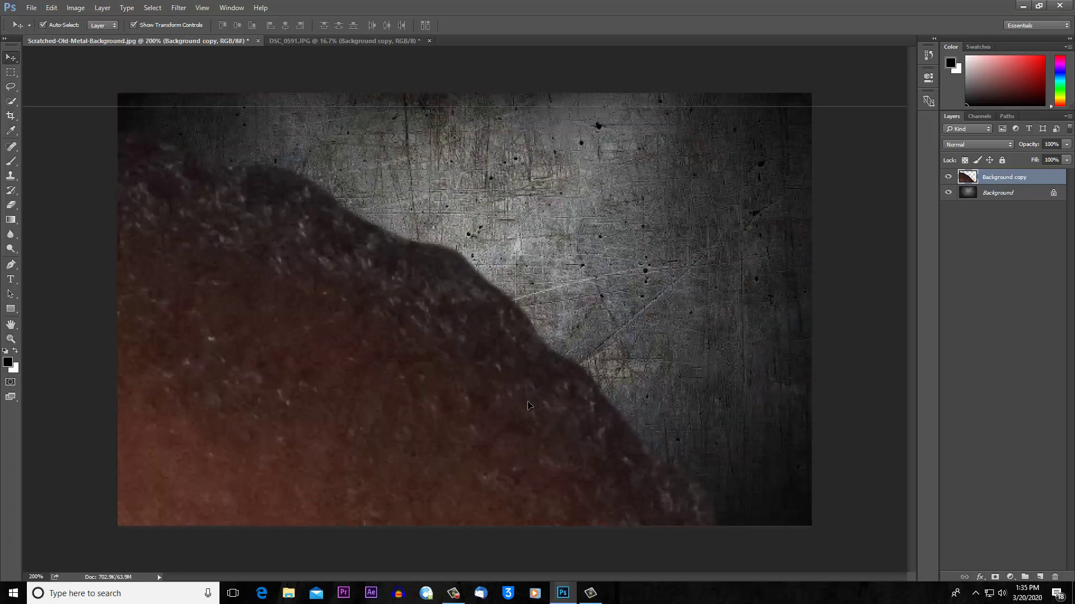
pyautogui.moveTo(218, 215); pyautogui.dragTo(474, 358)
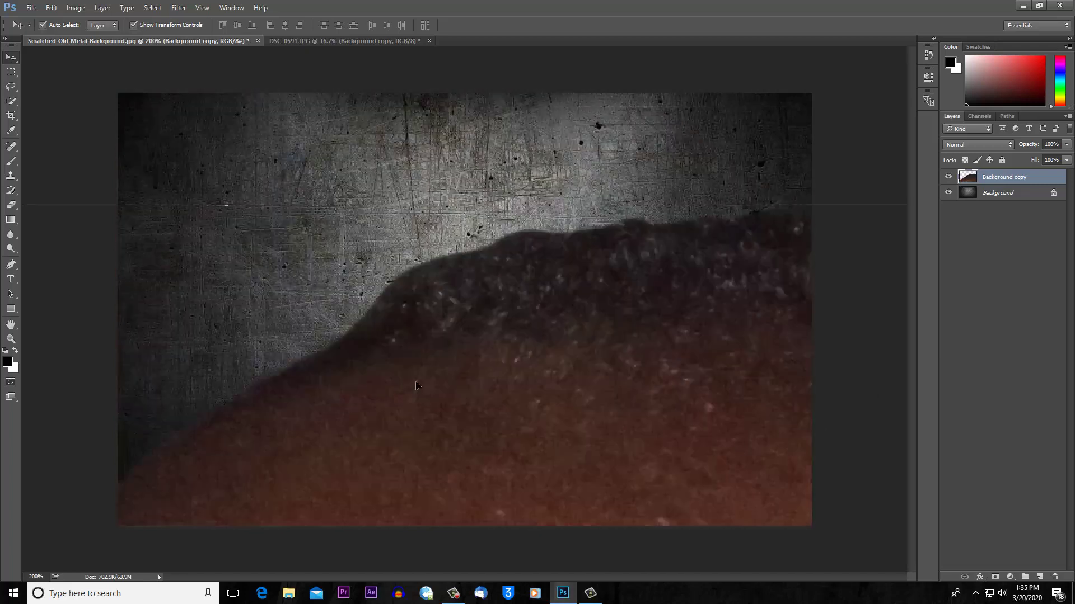
pyautogui.moveTo(417, 384); pyautogui.dragTo(549, 314)
# Scale the child cut-out down proportionally to about 12.6% and position it over the metal background canvas.
pyautogui.hotkey('ctrl', '-')
pyautogui.hotkey('ctrl', '-')
pyautogui.hotkey('ctrl', '-')
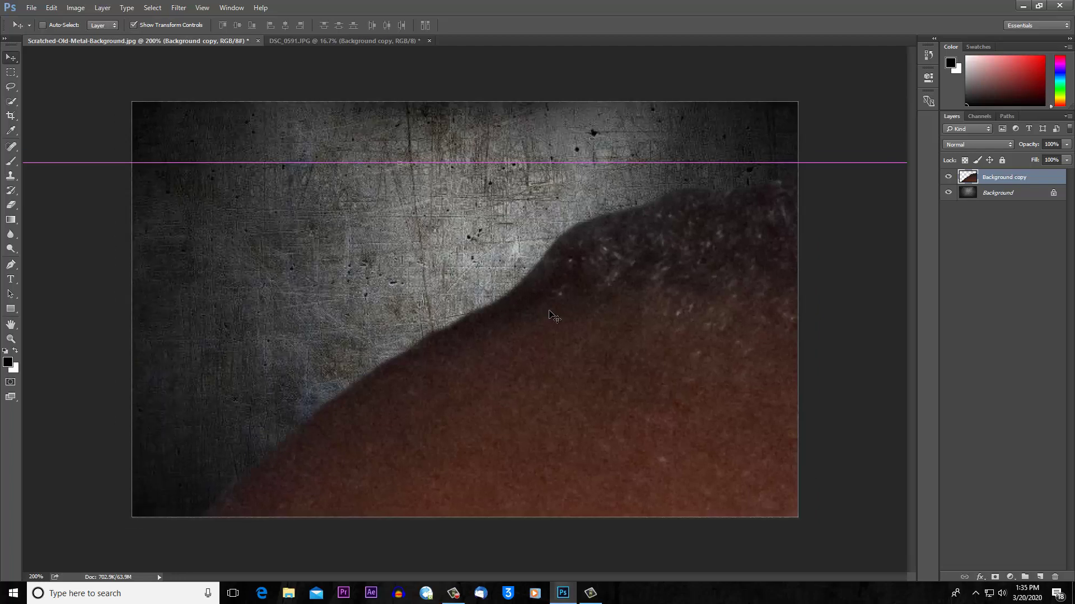
pyautogui.hotkey('ctrl', '-')
pyautogui.hotkey('ctrl', '-')
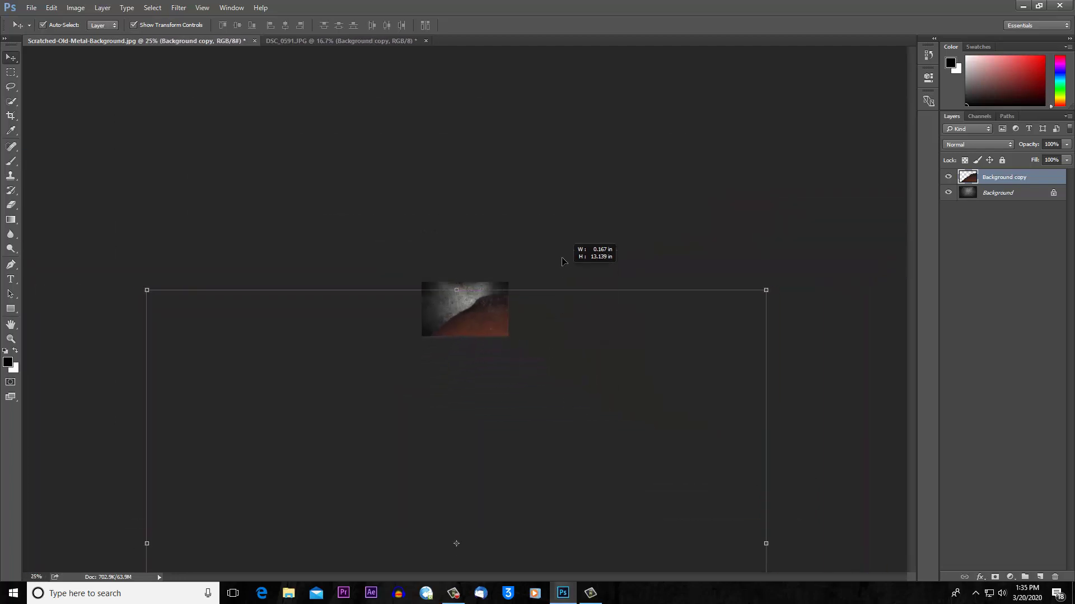
pyautogui.moveTo(482, 279); pyautogui.dragTo(477, 252)
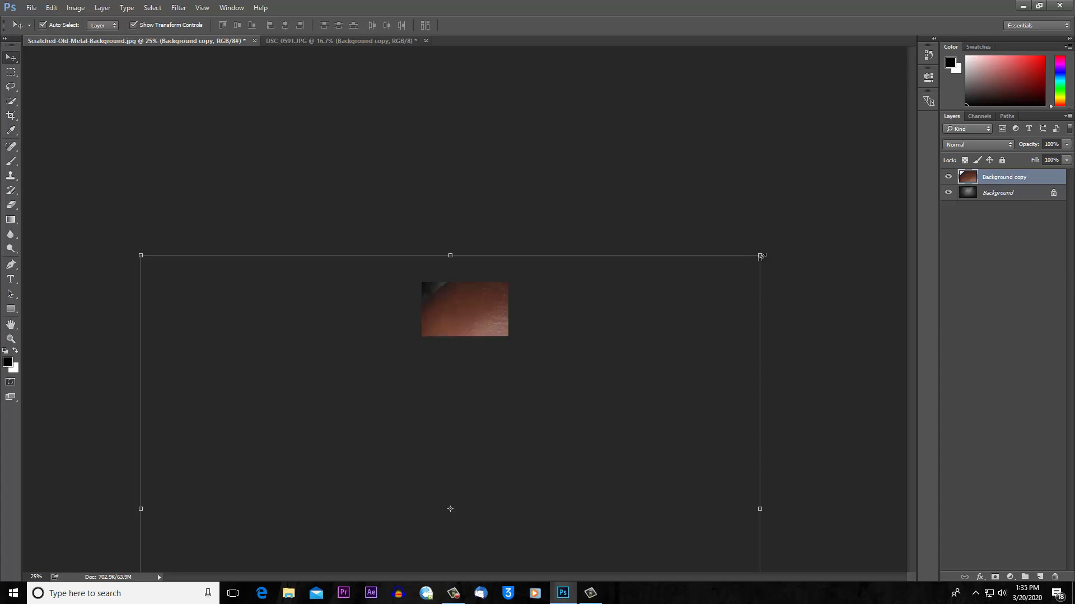
pyautogui.moveTo(760, 255); pyautogui.dragTo(493, 451)
pyautogui.moveTo(430, 529); pyautogui.dragTo(542, 210)
pyautogui.moveTo(609, 160); pyautogui.dragTo(473, 296)
pyautogui.hotkey('ctrl', '+')
pyautogui.hotkey('ctrl', '+')
pyautogui.hotkey('ctrl', '+')
pyautogui.hotkey('ctrl', '+')
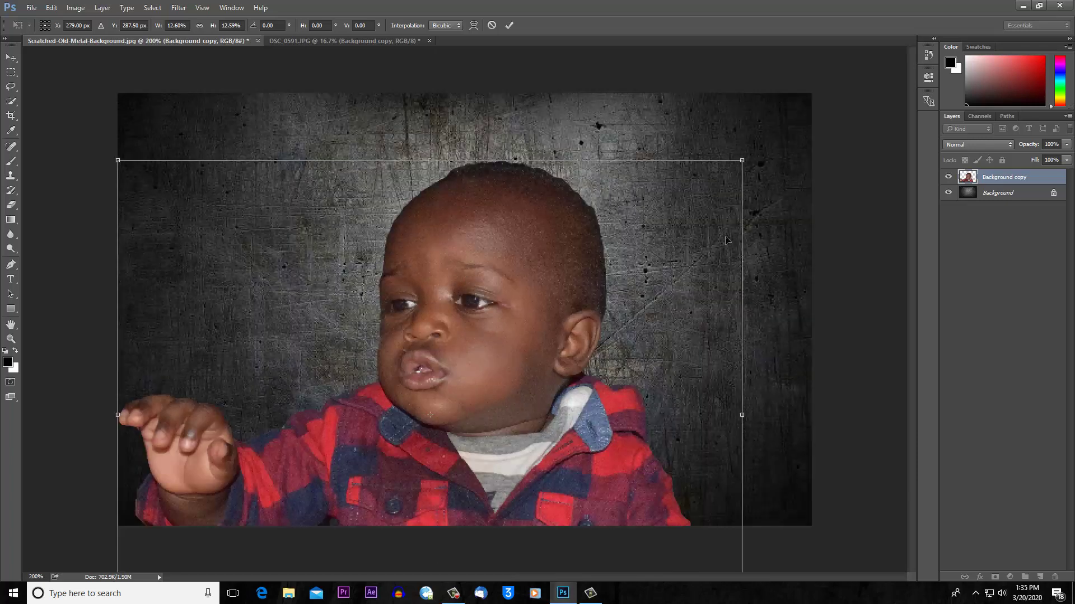
# Reduce the child cut-out to about 10.02%, apply the transform, and place it at the canvas's lower right on the bottom edge.
pyautogui.moveTo(742, 160); pyautogui.dragTo(618, 264)
pyautogui.moveTo(421, 347); pyautogui.dragTo(619, 221)
pyautogui.click(508, 25)
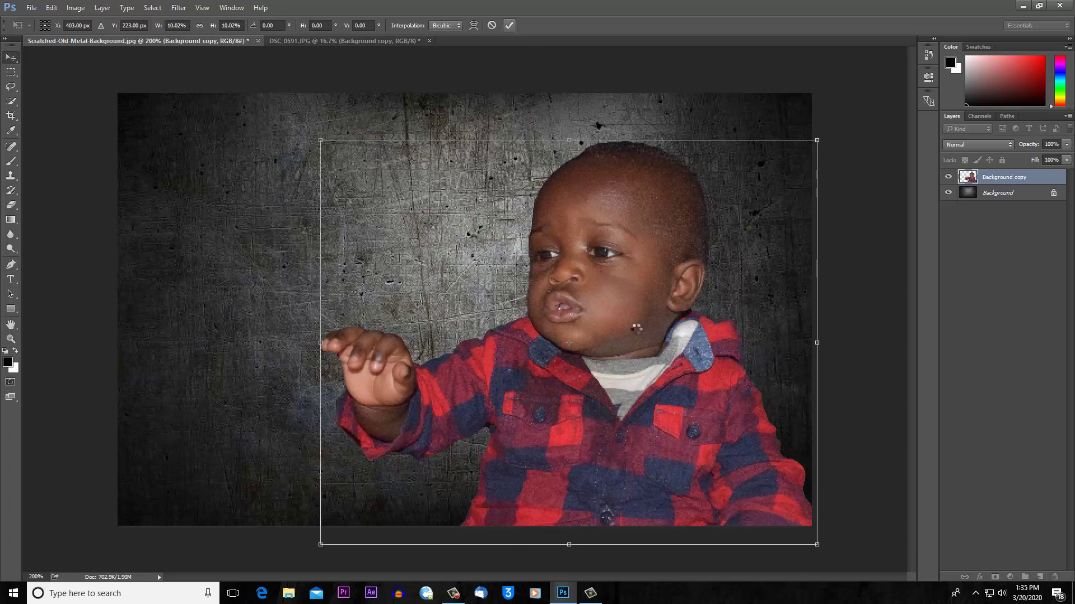
pyautogui.moveTo(605, 384); pyautogui.dragTo(618, 356)
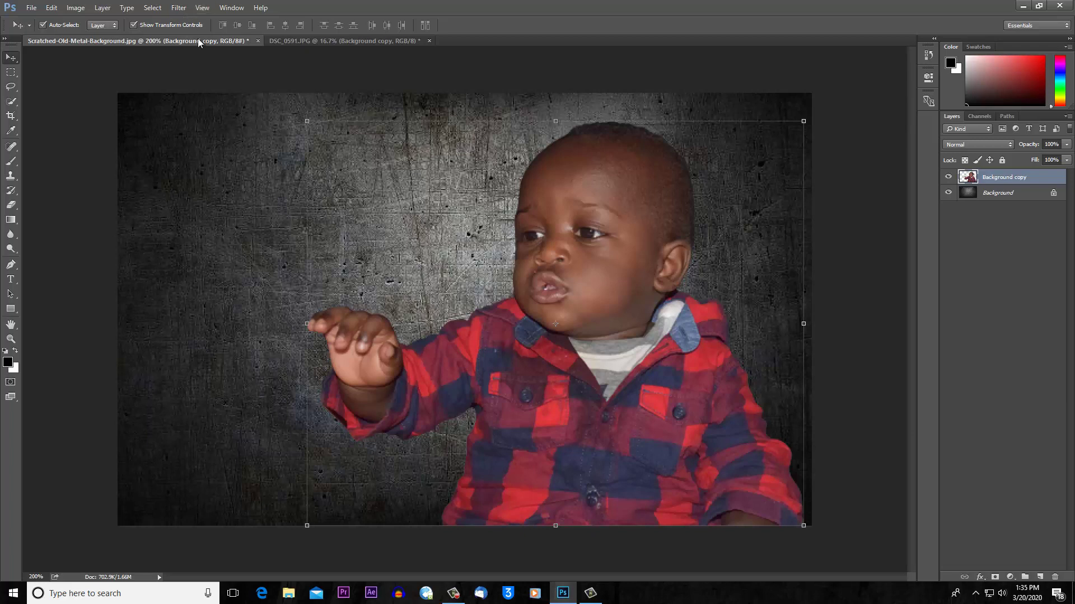
# Return to the DSC_0591 document and move the cut-out child right, slightly past the canvas's right edge.
pyautogui.moveTo(240, 41); pyautogui.dragTo(596, 304)
pyautogui.click(780, 257)
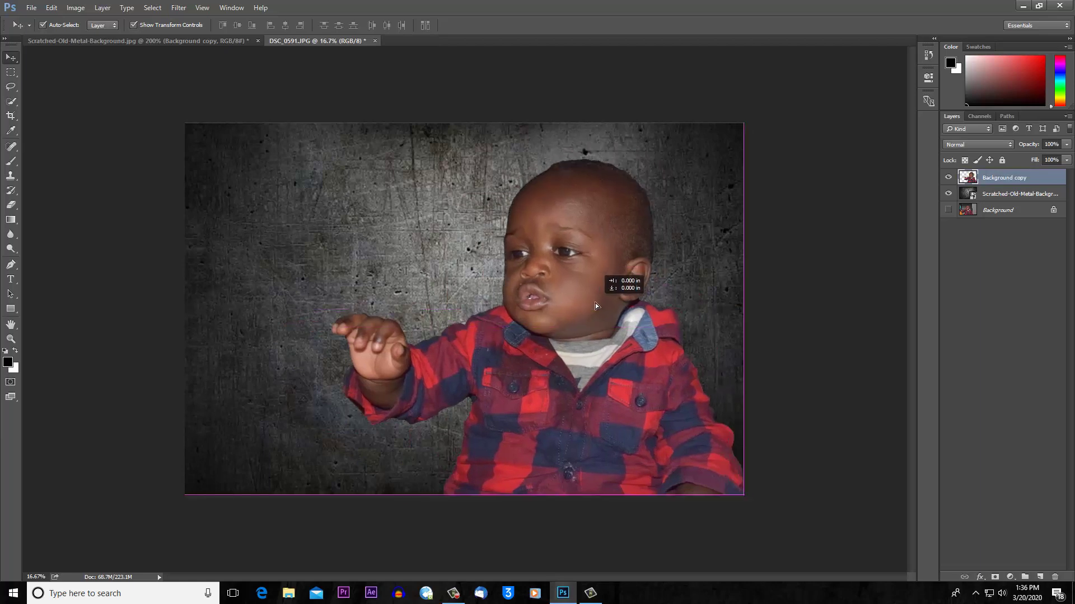
pyautogui.click(777, 295)
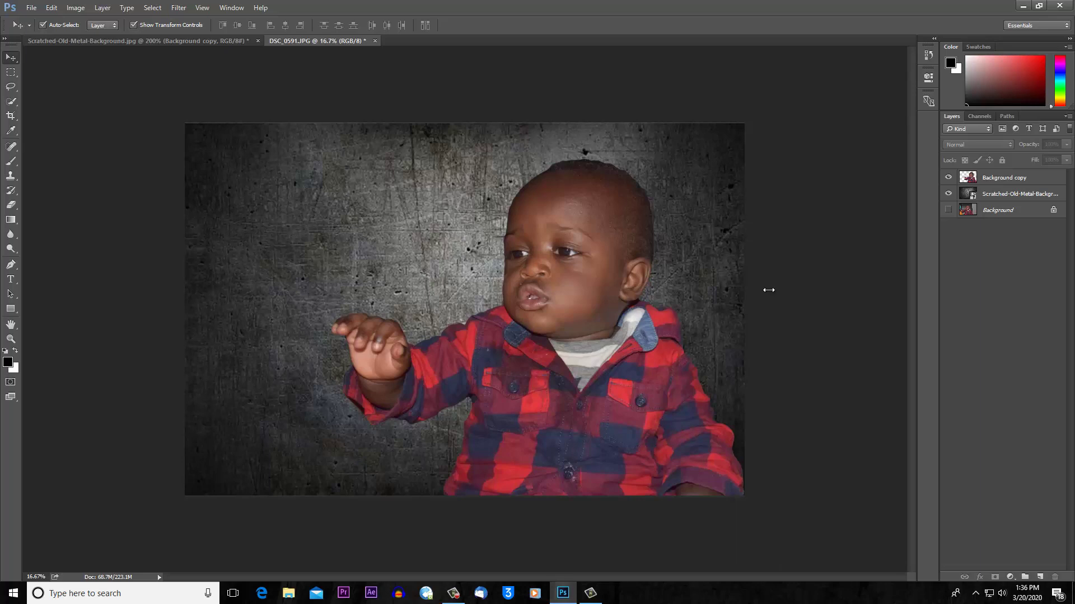
pyautogui.moveTo(580, 286); pyautogui.dragTo(616, 295)
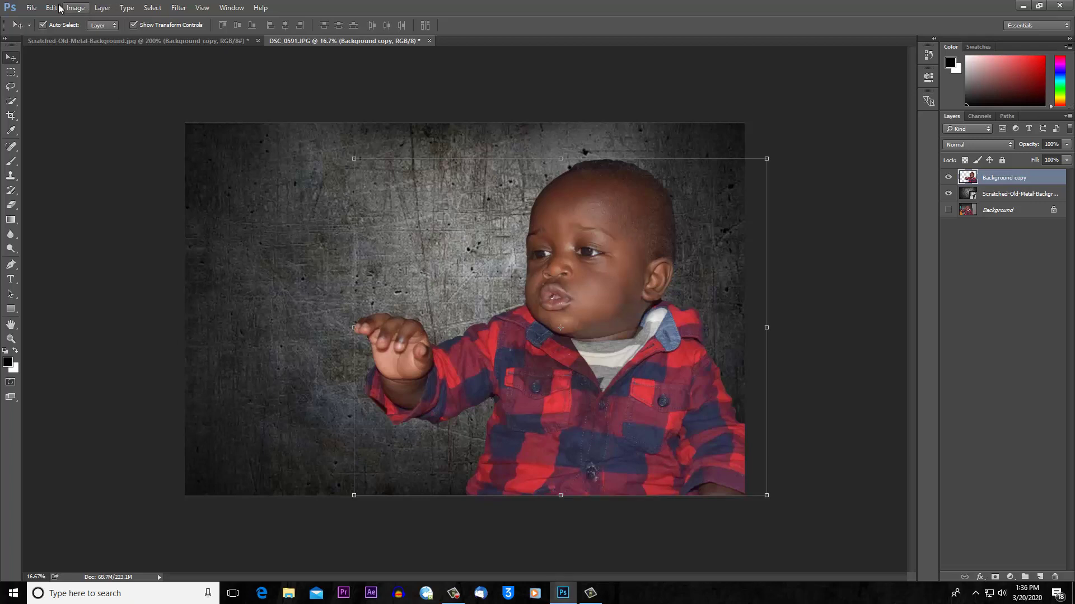
# Try Auto Tone on the cut-out child layer and undo it.
pyautogui.click(75, 8)
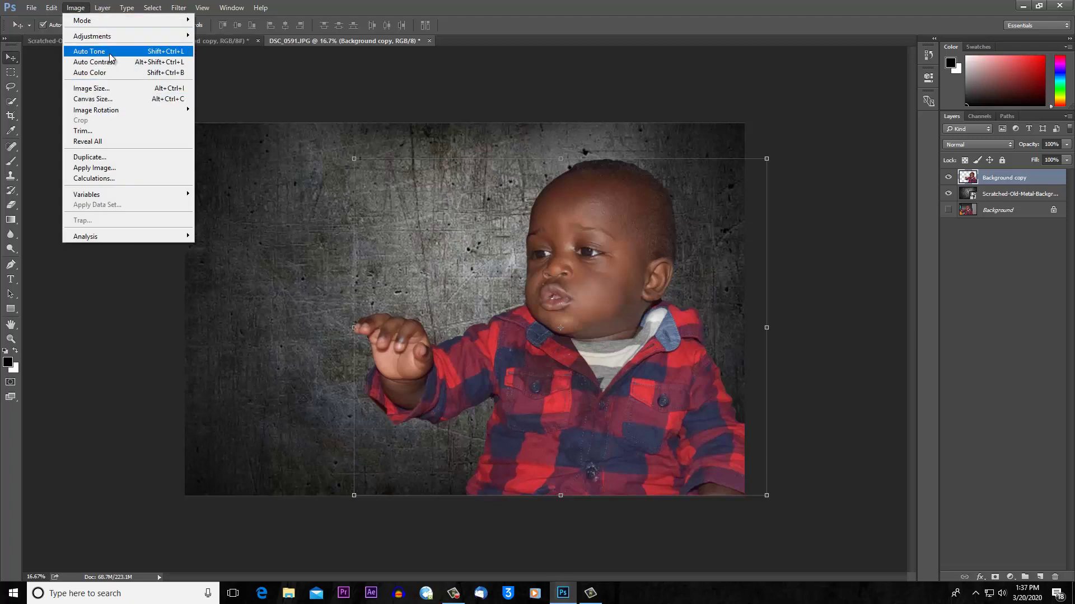
pyautogui.click(111, 55)
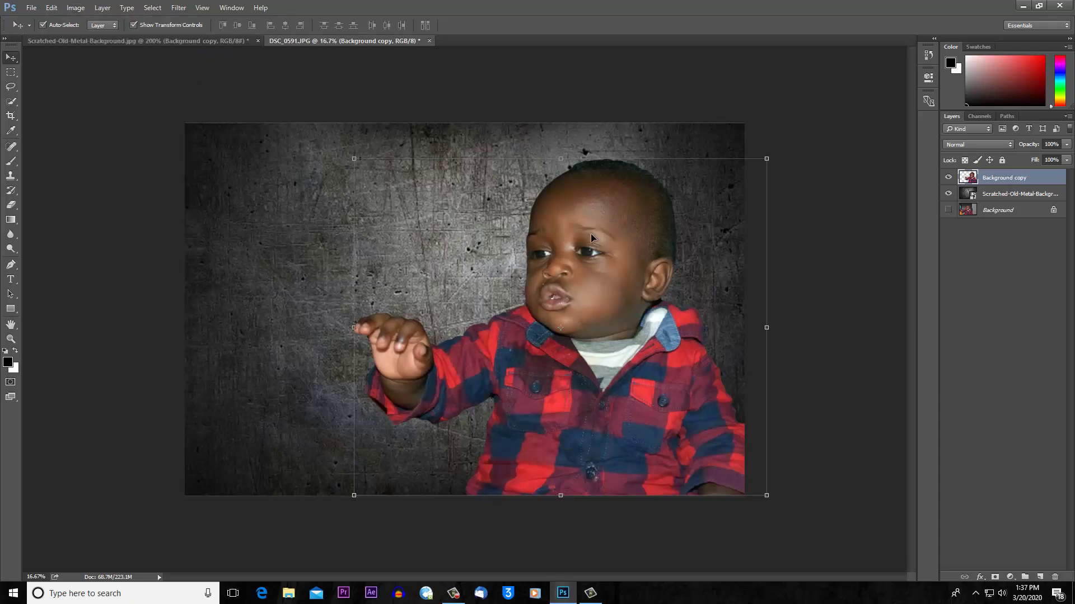
pyautogui.press('ctrl')
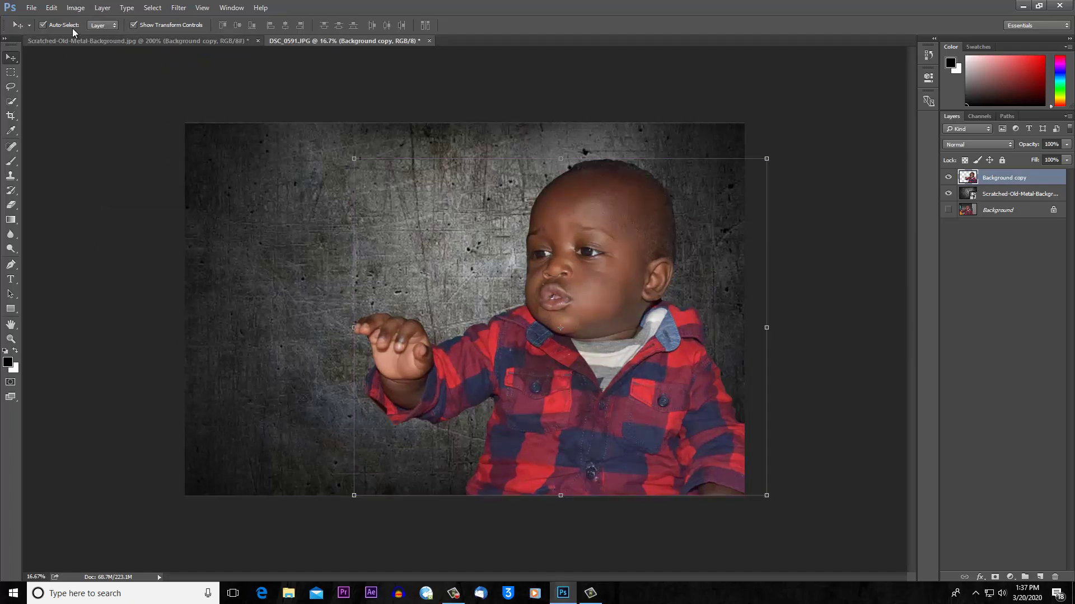
# Apply Auto Contrast to the child layer and adjust its Levels to midtones 0.84 and highlights 222.
pyautogui.click(76, 8)
pyautogui.click(105, 79)
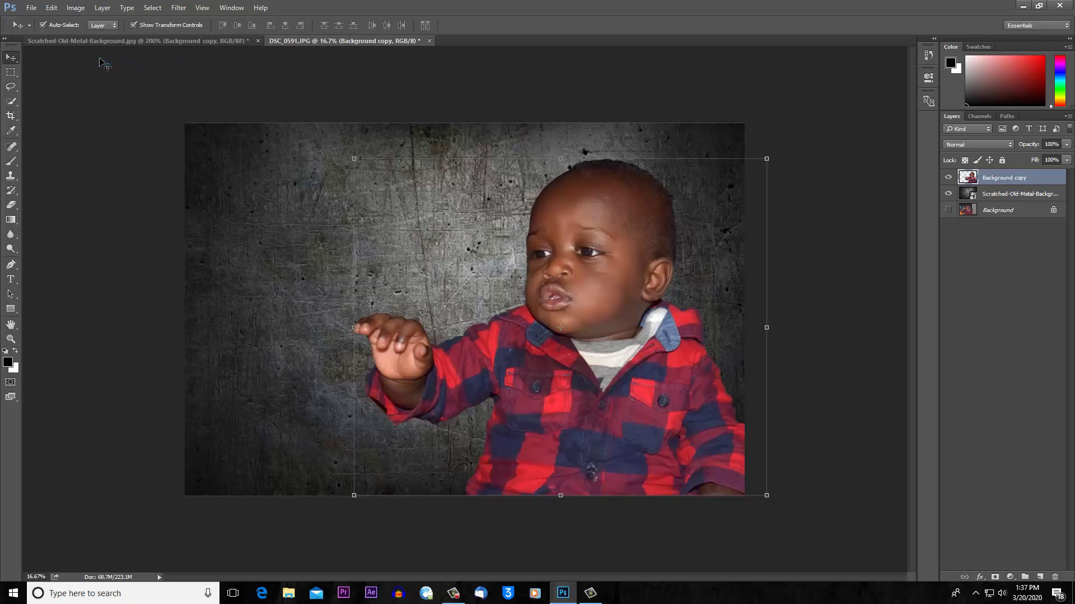
pyautogui.click(83, 10)
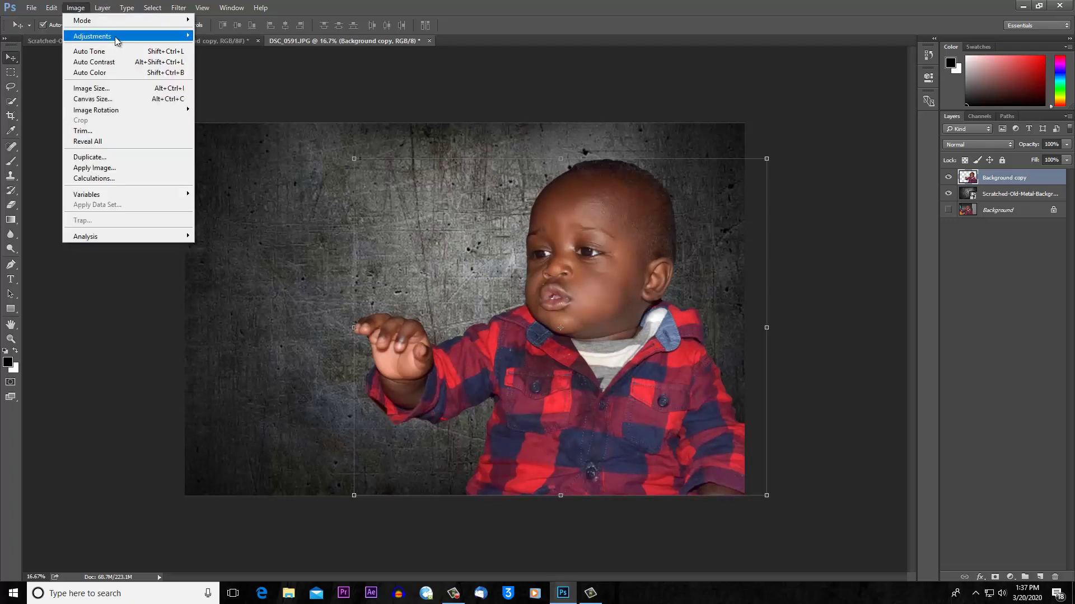
pyautogui.moveTo(180, 37)
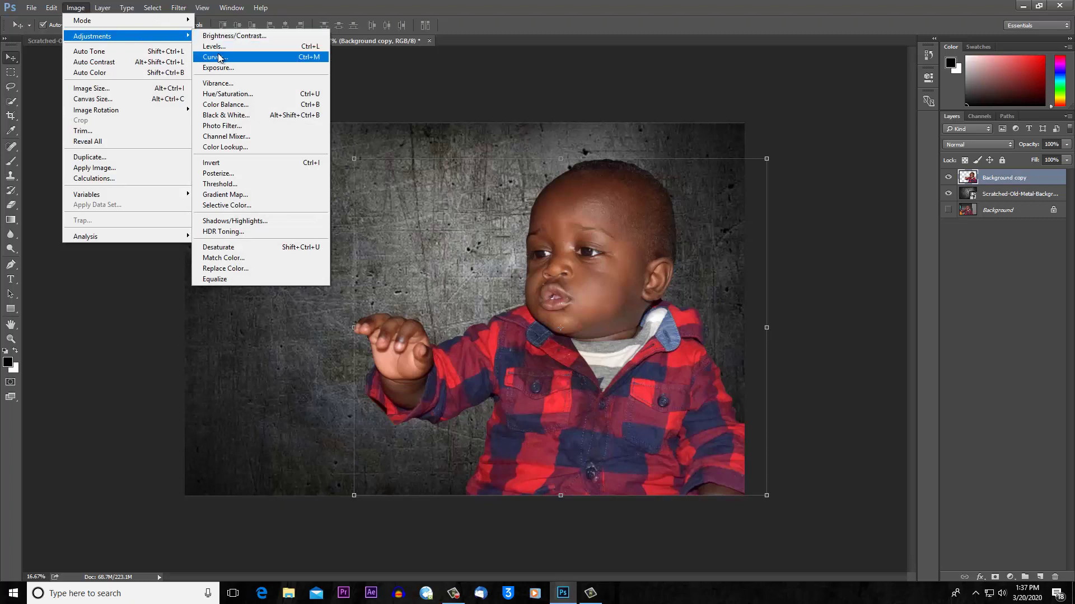
pyautogui.click(216, 47)
pyautogui.moveTo(542, 127); pyautogui.dragTo(371, 68)
pyautogui.moveTo(338, 195); pyautogui.dragTo(389, 194)
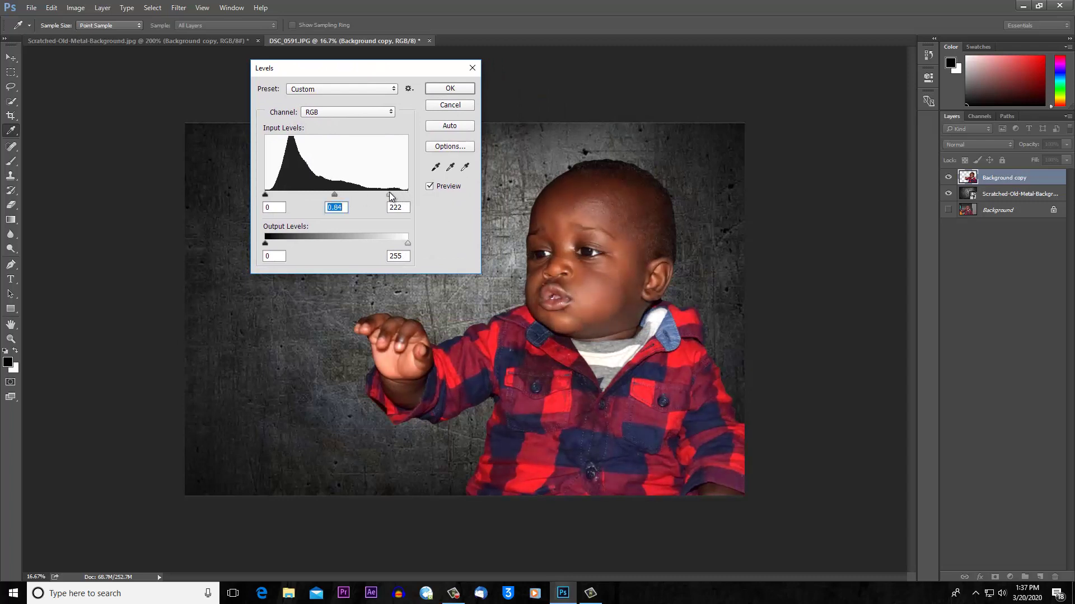
pyautogui.moveTo(267, 194); pyautogui.dragTo(267, 196)
pyautogui.click(446, 90)
# Nudge the cut-out child slightly to the right and deselect its layer.
pyautogui.press('v')
pyautogui.moveTo(619, 269); pyautogui.dragTo(623, 270)
pyautogui.click(826, 244)
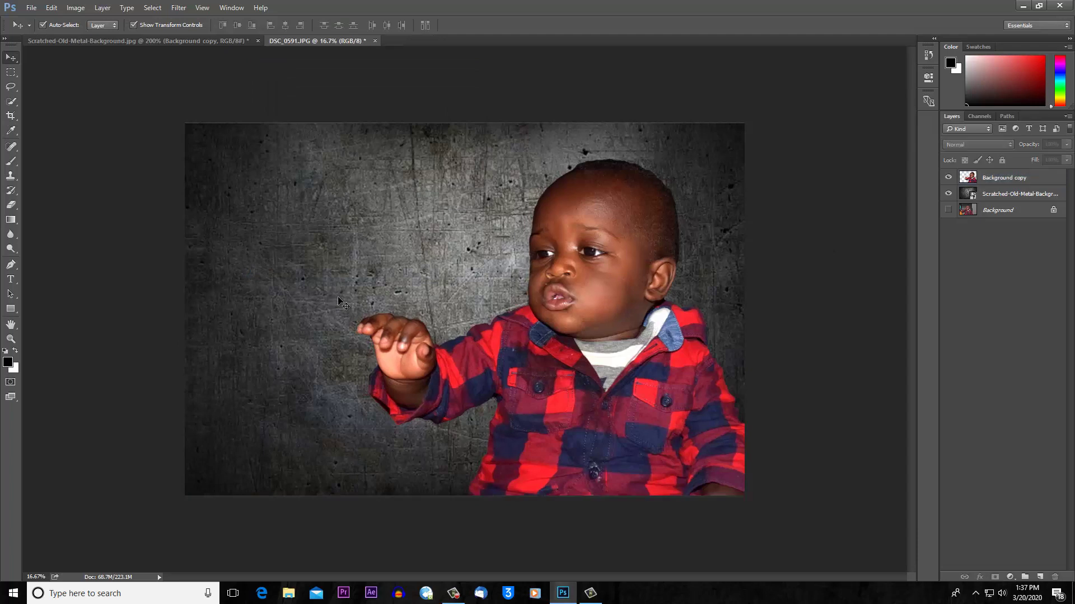
# Add a text line on the empty metal area beside the child reading "Baby" followed by the child's name.
pyautogui.click(10, 278)
pyautogui.click(304, 227)
pyautogui.write('Baby')
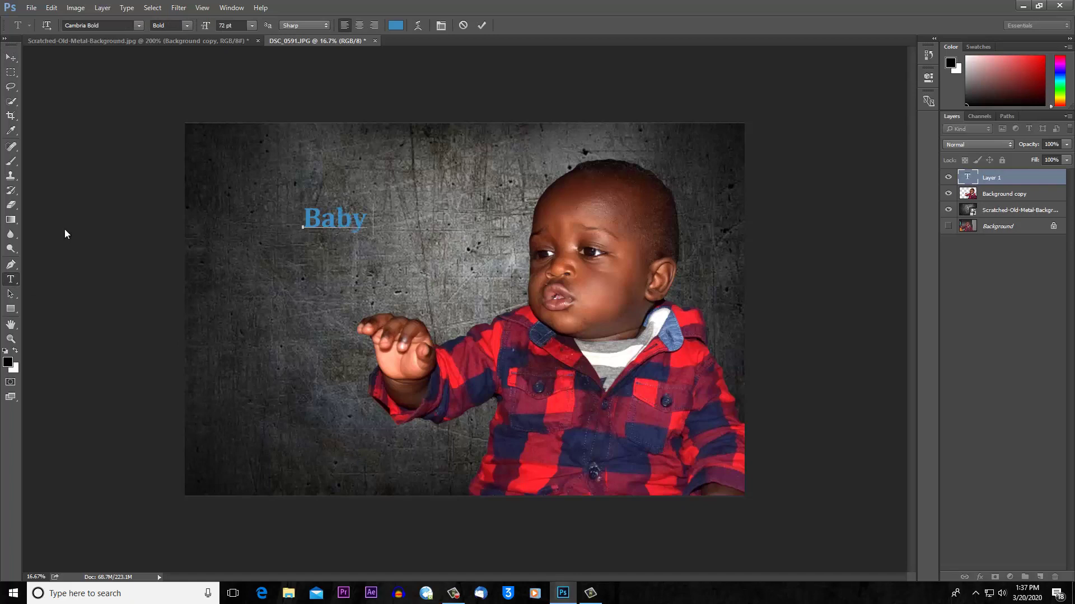
pyautogui.write(' Muhammed')
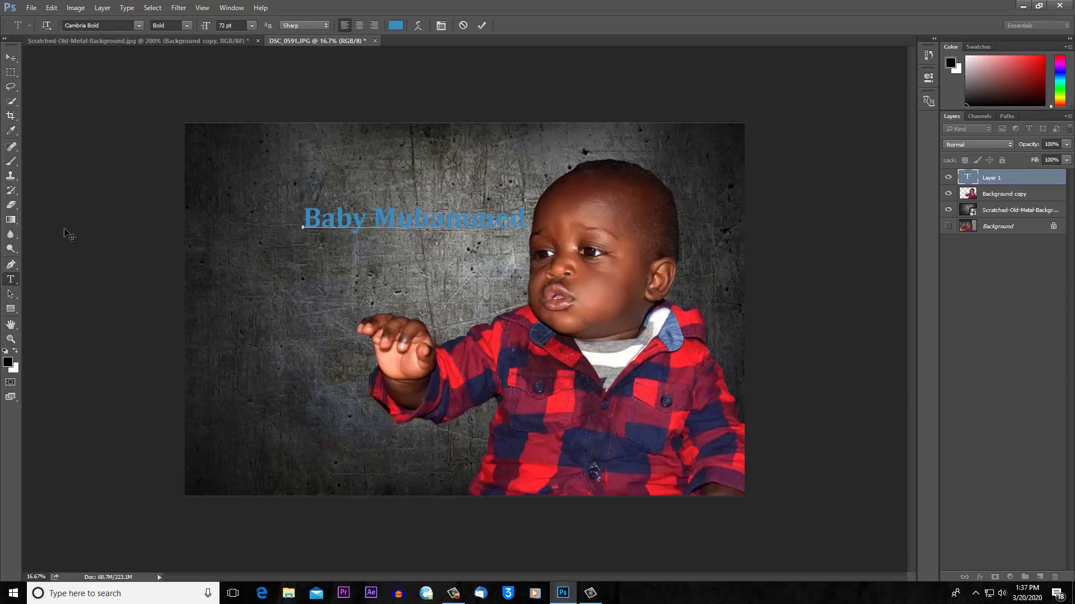
# Set the color of the whole text line to white (ffffff) and commit the text.
pyautogui.hotkey('ctrl', 'a')
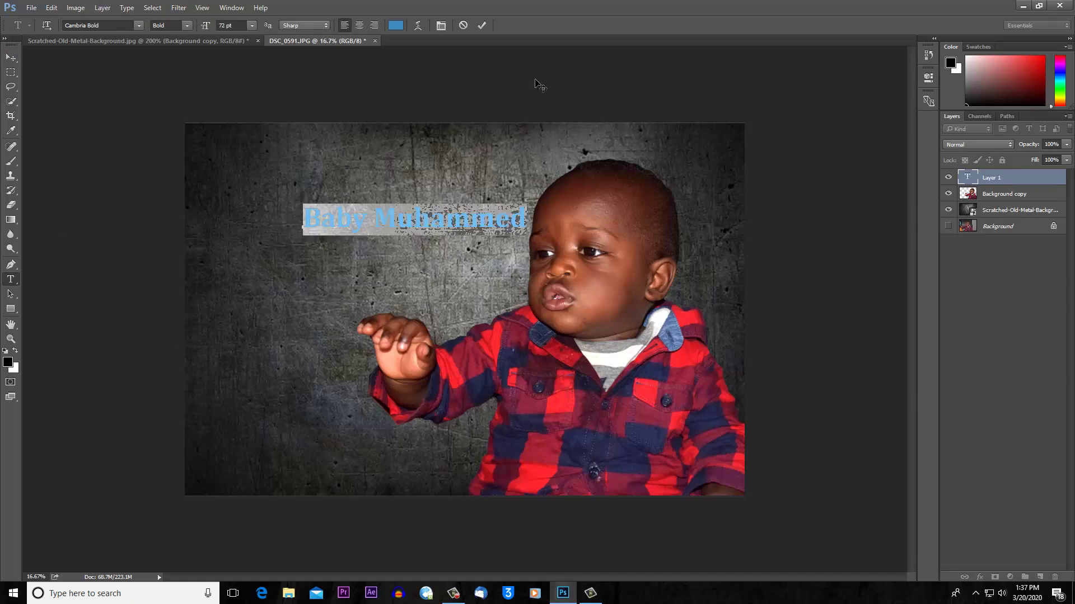
pyautogui.click(396, 25)
pyautogui.write('ffffff')
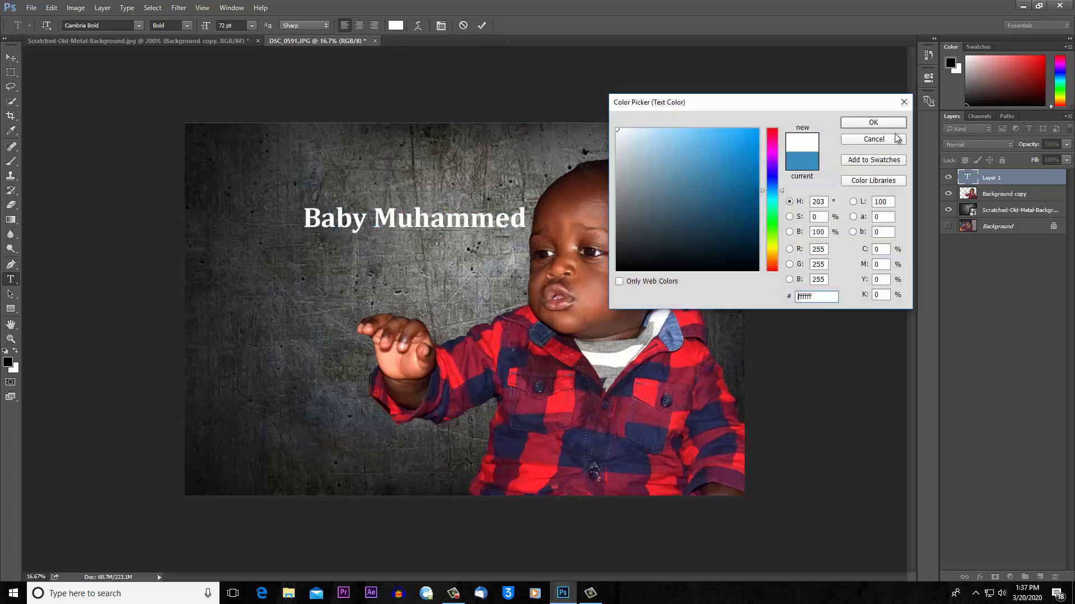
pyautogui.click(868, 122)
pyautogui.click(481, 26)
# Enlarge the text and position it above the child's raised hand, filling the space beside the face.
pyautogui.click(10, 57)
pyautogui.moveTo(390, 224); pyautogui.dragTo(305, 215)
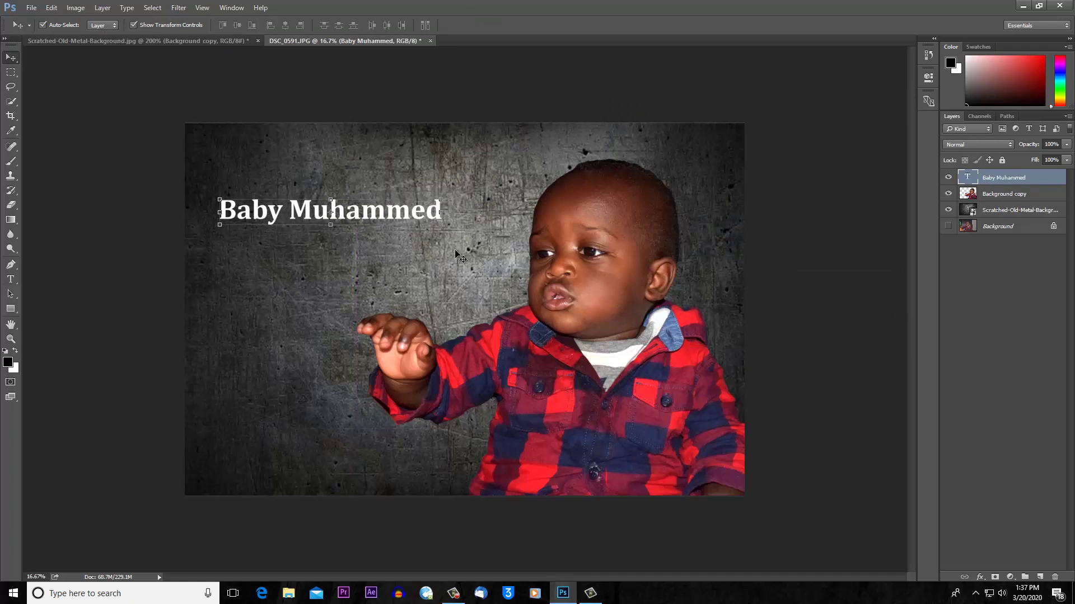
pyautogui.moveTo(442, 226); pyautogui.dragTo(509, 228)
pyautogui.moveTo(392, 215); pyautogui.dragTo(401, 268)
pyautogui.click(509, 26)
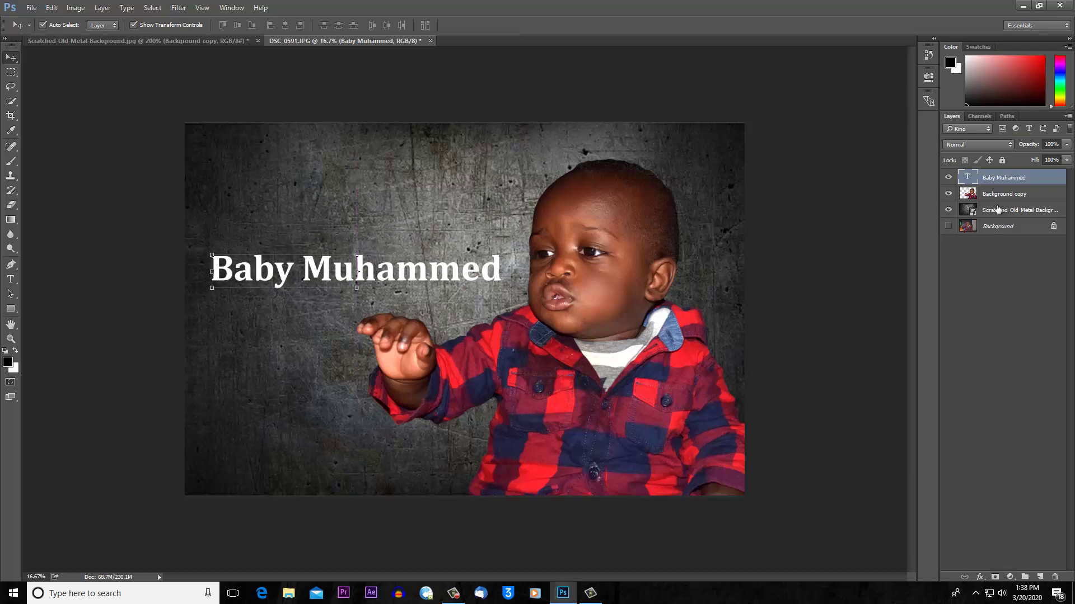
# Add a Stroke effect to the text layer with a size of 7 px.
pyautogui.click(980, 577)
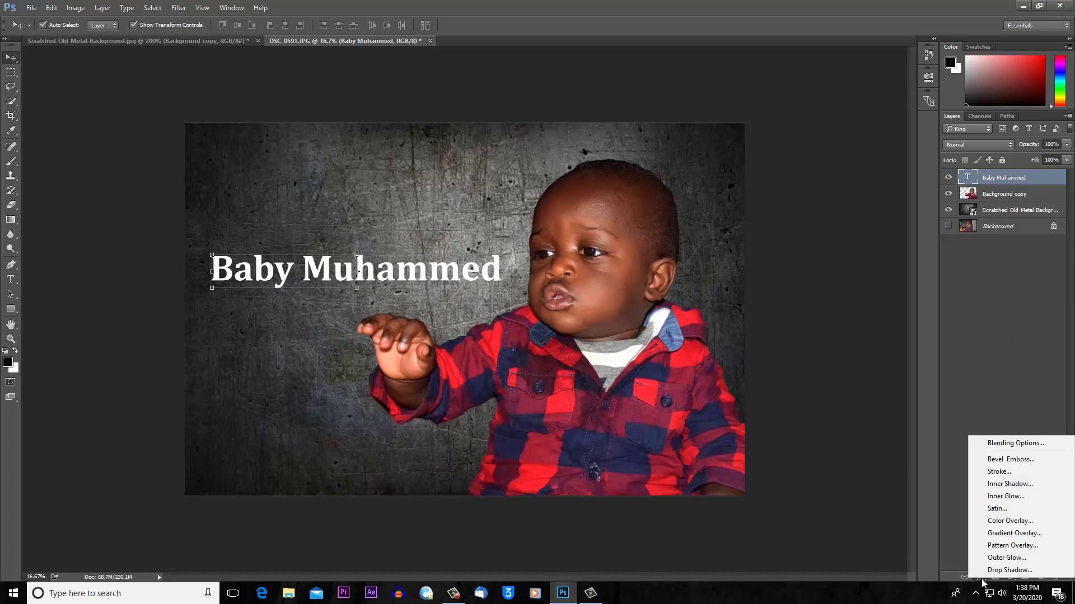
pyautogui.click(998, 473)
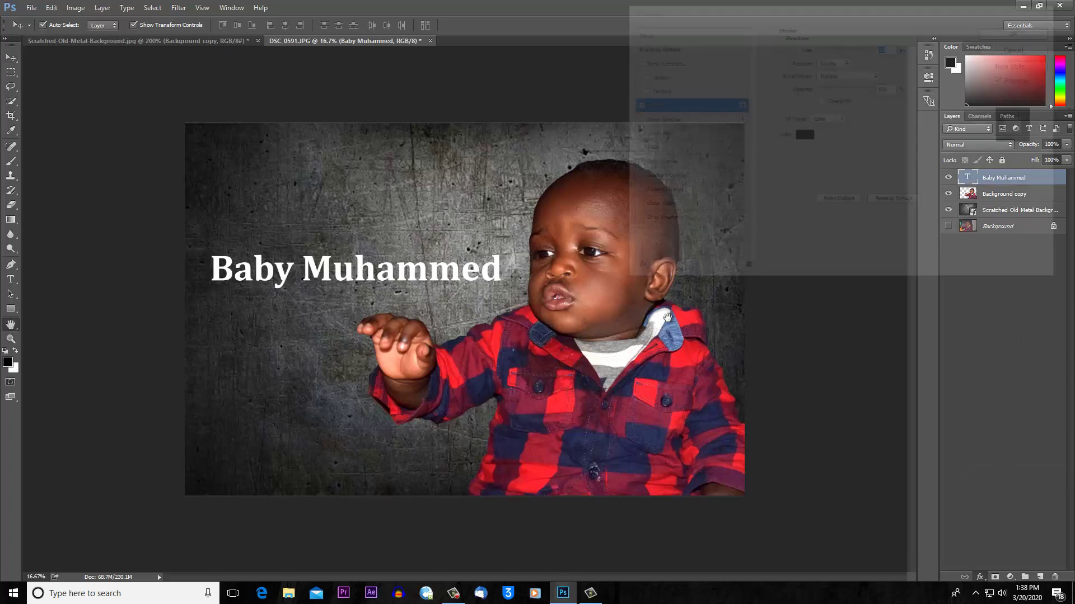
pyautogui.moveTo(835, 48)
pyautogui.mouseDown()
pyautogui.moveTo(821, 53)
pyautogui.moveTo(818, 86)
pyautogui.mouseUp()
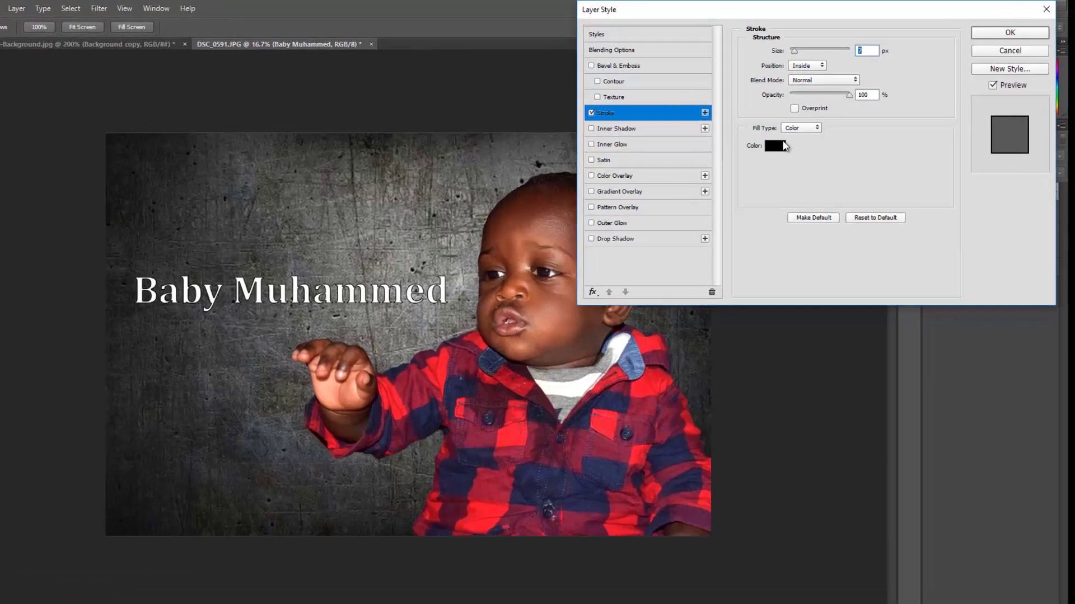
# Set the stroke color to ff2e36, sampled from a red patch of the shirt, apply the effect and deselect the text.
pyautogui.click(803, 134)
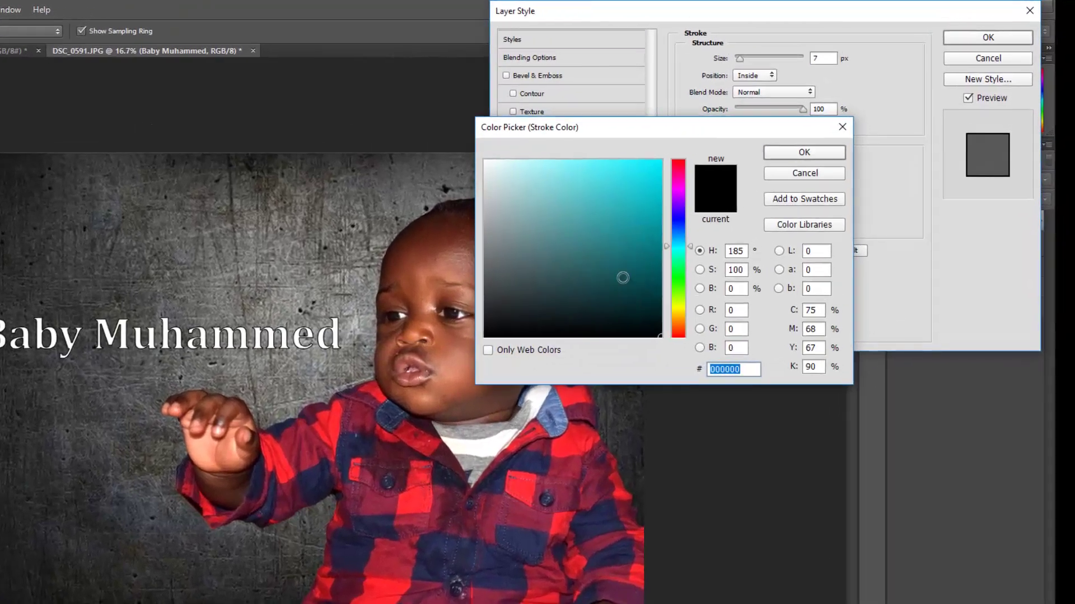
pyautogui.write('00ebff')
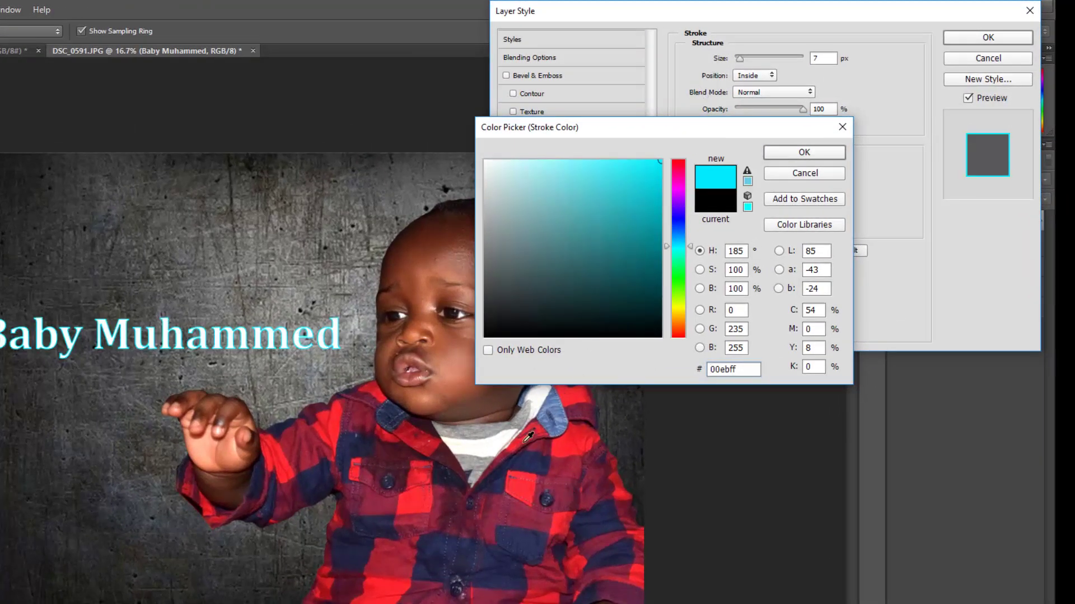
pyautogui.click(575, 445)
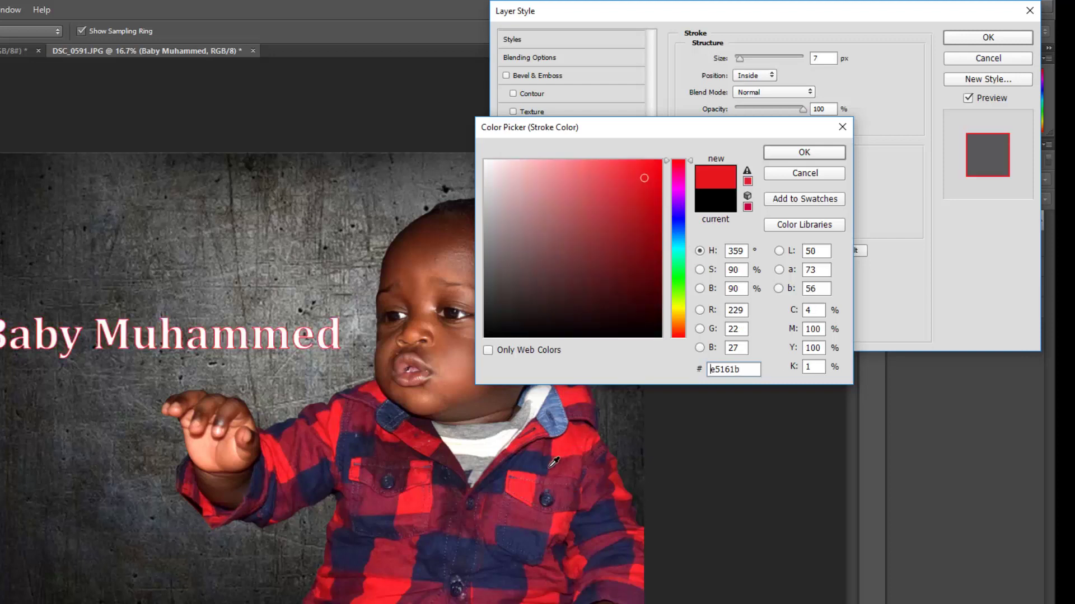
pyautogui.click(530, 483)
pyautogui.click(536, 459)
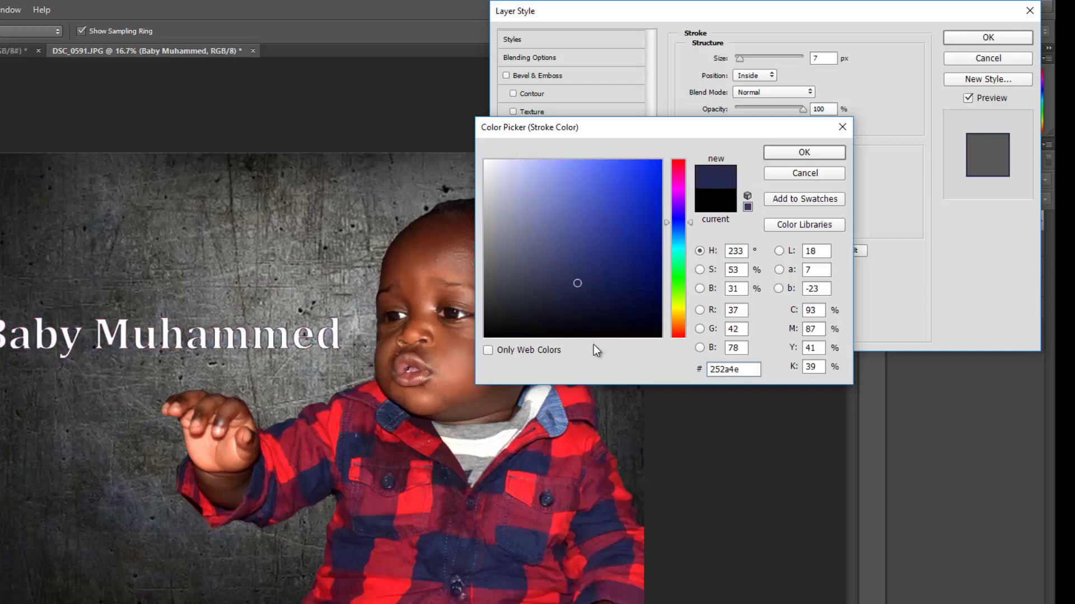
pyautogui.click(412, 500)
pyautogui.click(374, 471)
pyautogui.click(381, 465)
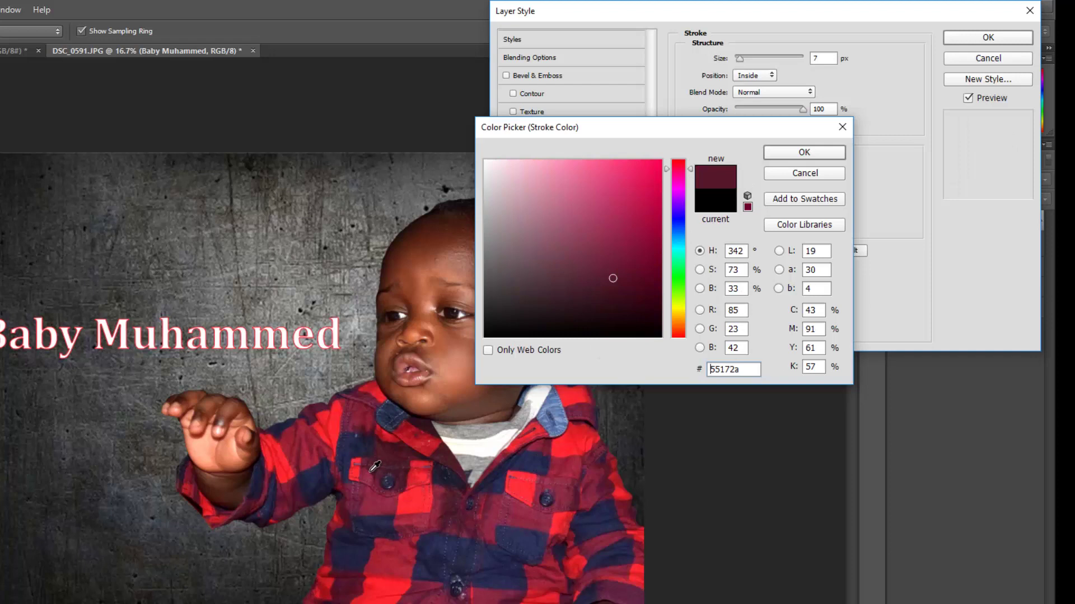
pyautogui.click(395, 477)
pyautogui.click(413, 489)
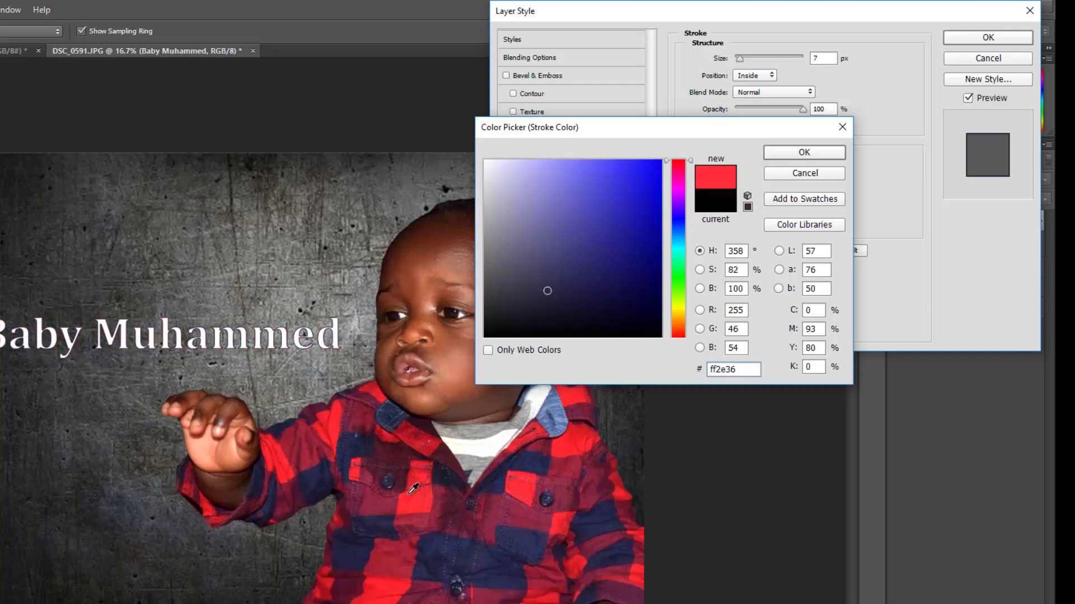
pyautogui.click(803, 153)
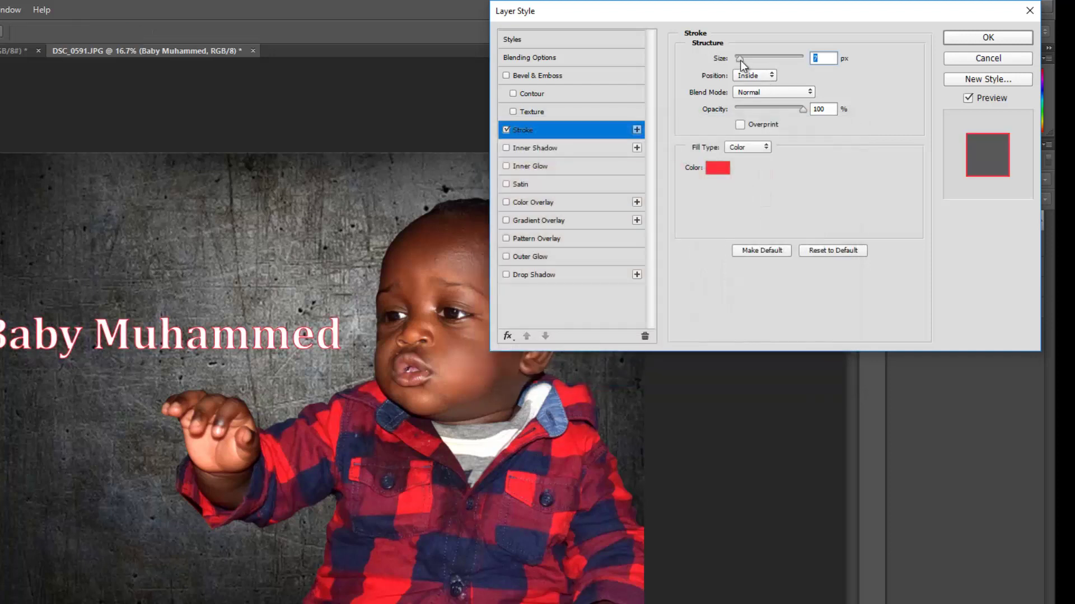
pyautogui.moveTo(740, 59); pyautogui.dragTo(740, 58)
pyautogui.click(987, 37)
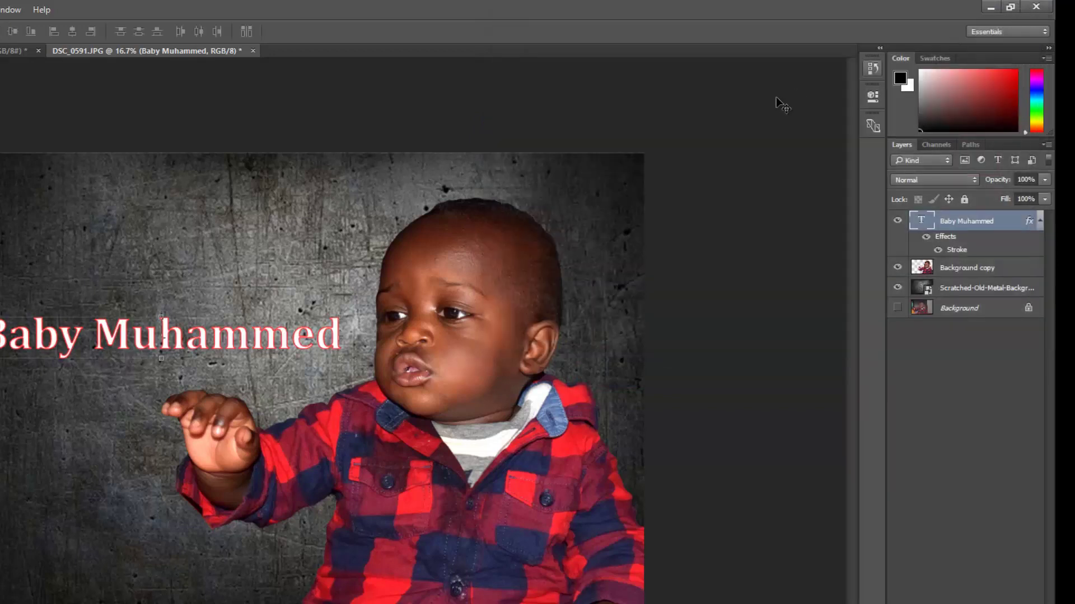
pyautogui.click(525, 107)
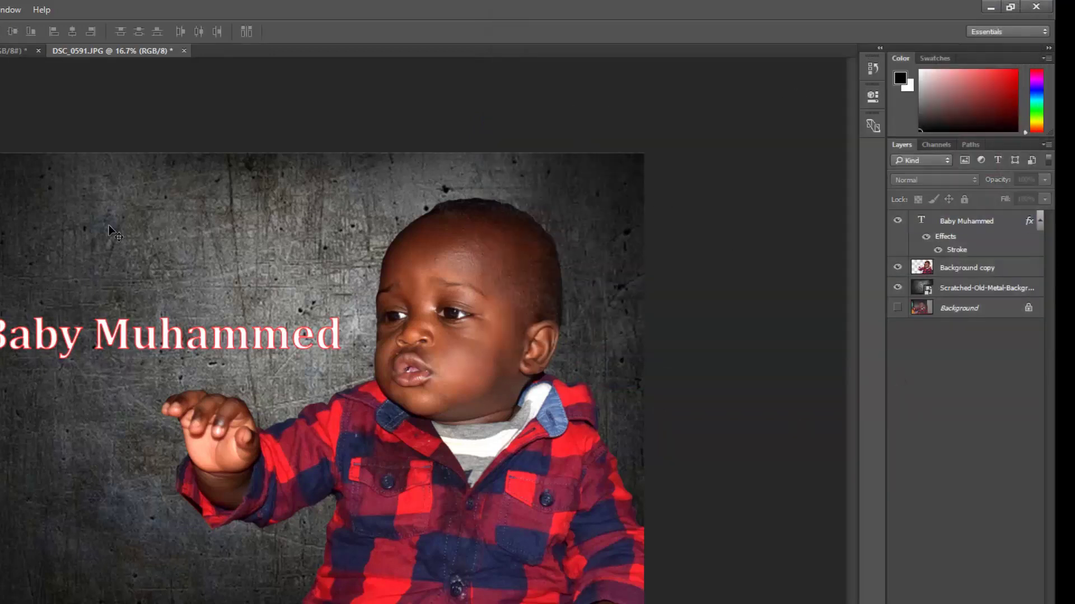